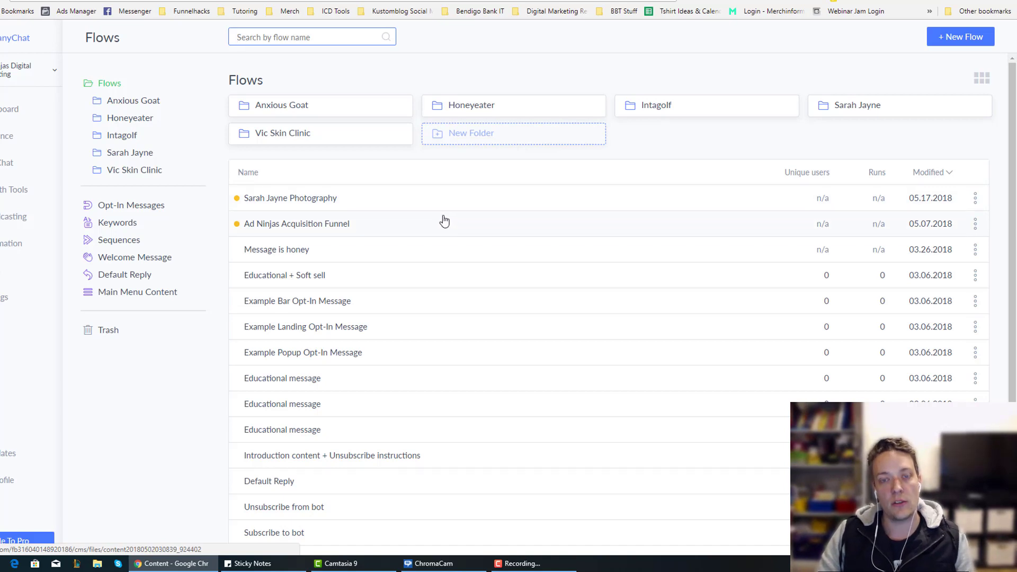
# Open the New Order flow from the Anxious Goat folder in Flow Builder and look over its chain of steps.
pyautogui.click(304, 112)
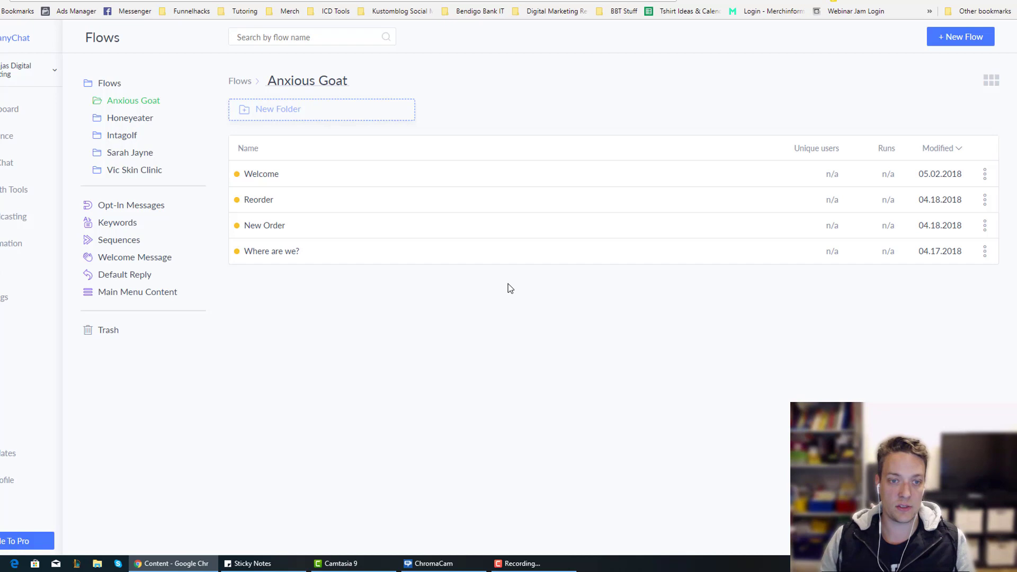
pyautogui.click(264, 228)
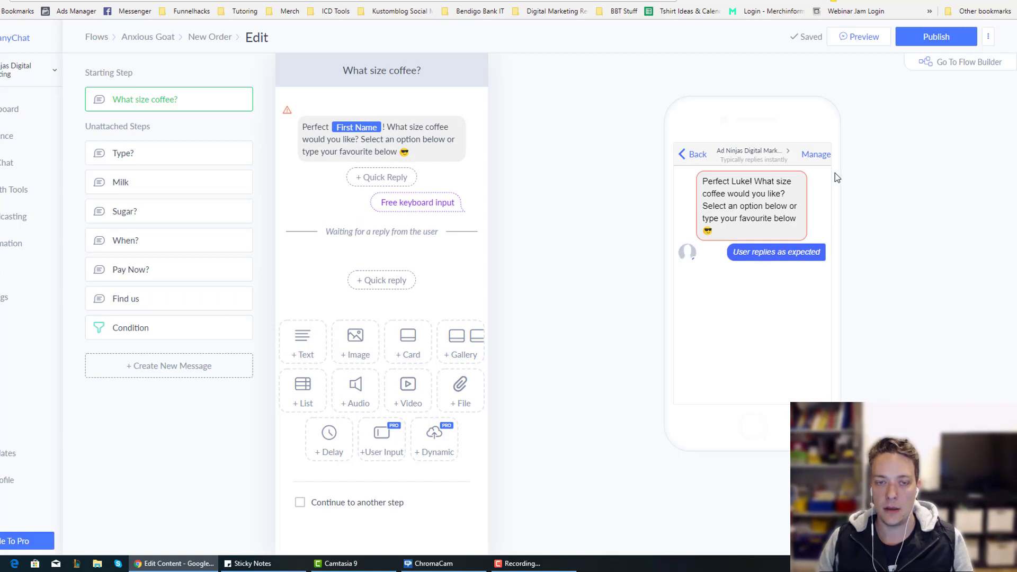
pyautogui.click(952, 74)
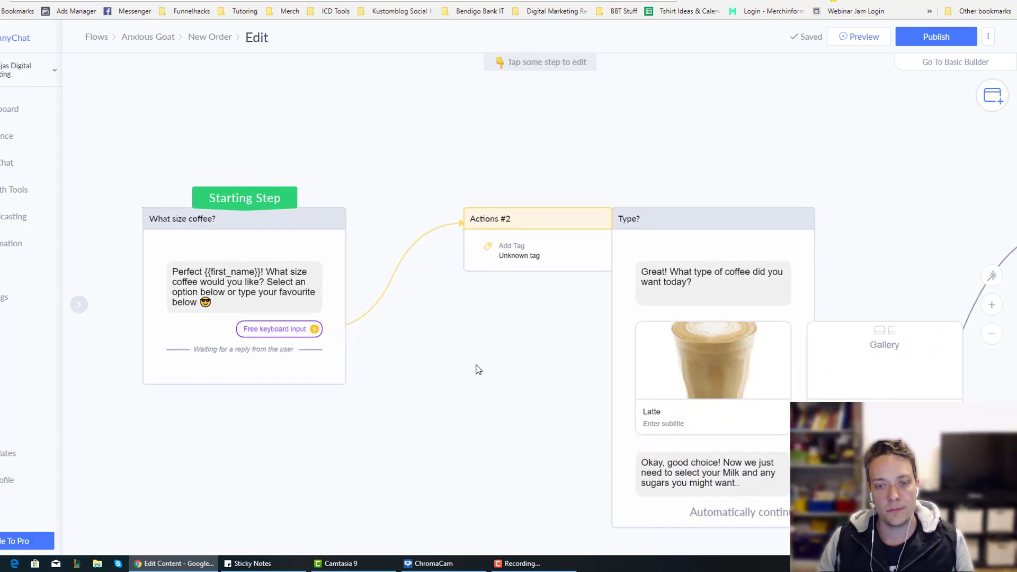
pyautogui.scroll(-3, 476, 350)
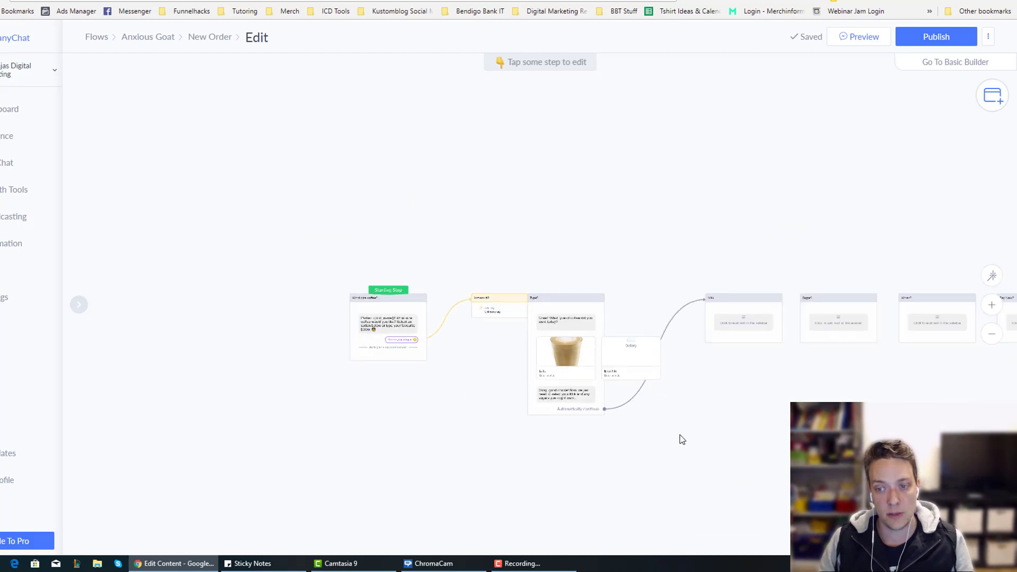
pyautogui.hscroll(5, 682, 440)
pyautogui.hscroll(-4, 405, 402)
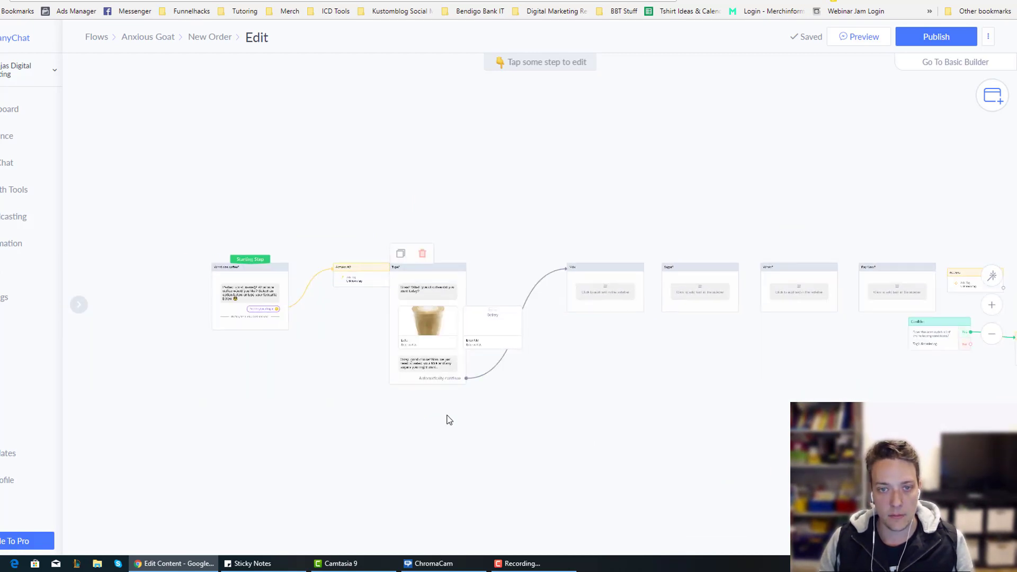
# Return to the Anxious Goat folder, open the Welcome flow and examine its starting message, tag actions and linked flows.
pyautogui.click(149, 37)
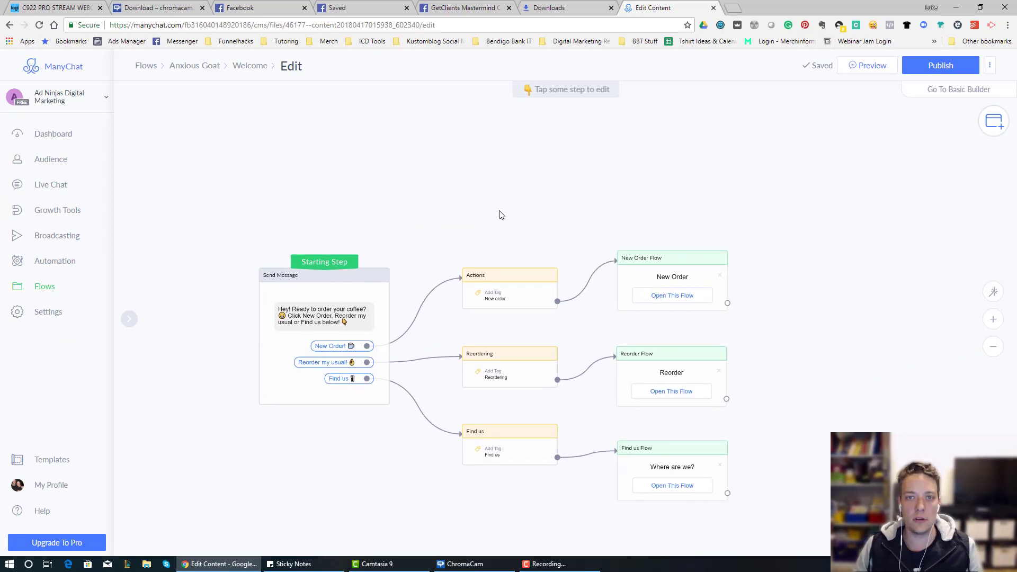
pyautogui.hscroll(-1, 510, 239)
pyautogui.scroll(-1, 386, 434)
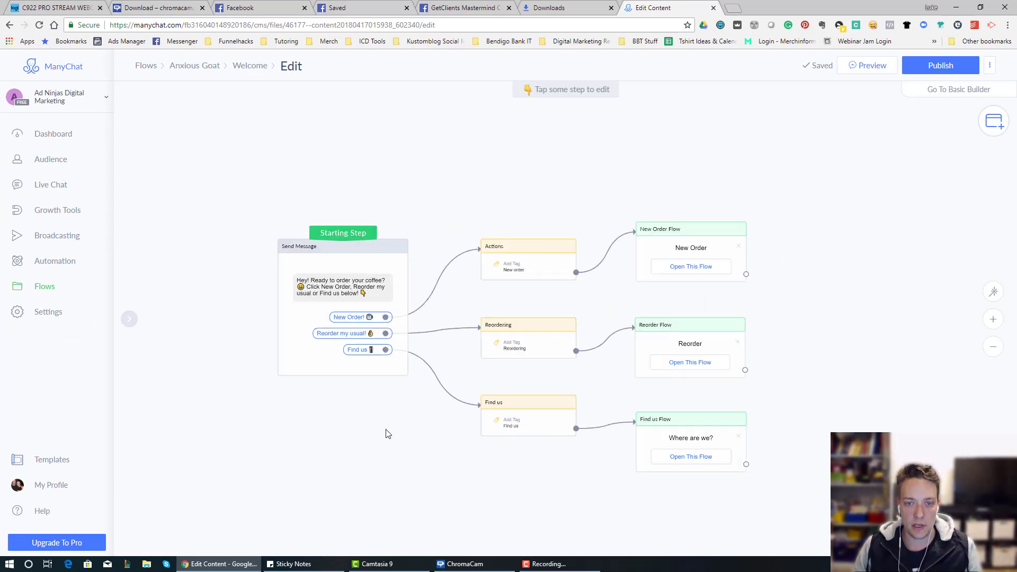
pyautogui.scroll(4, 374, 411)
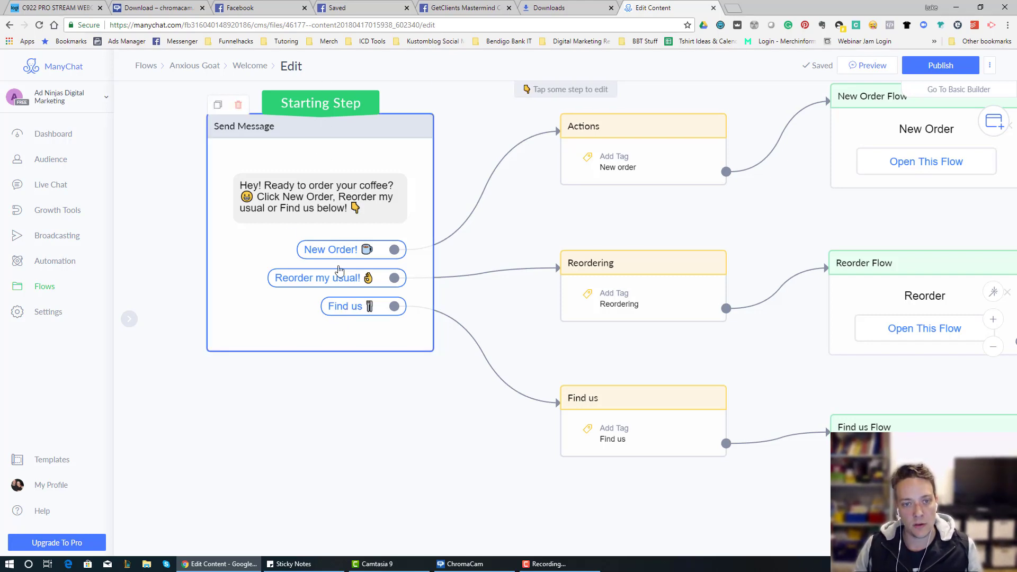
pyautogui.moveTo(625, 223); pyautogui.dragTo(527, 240)
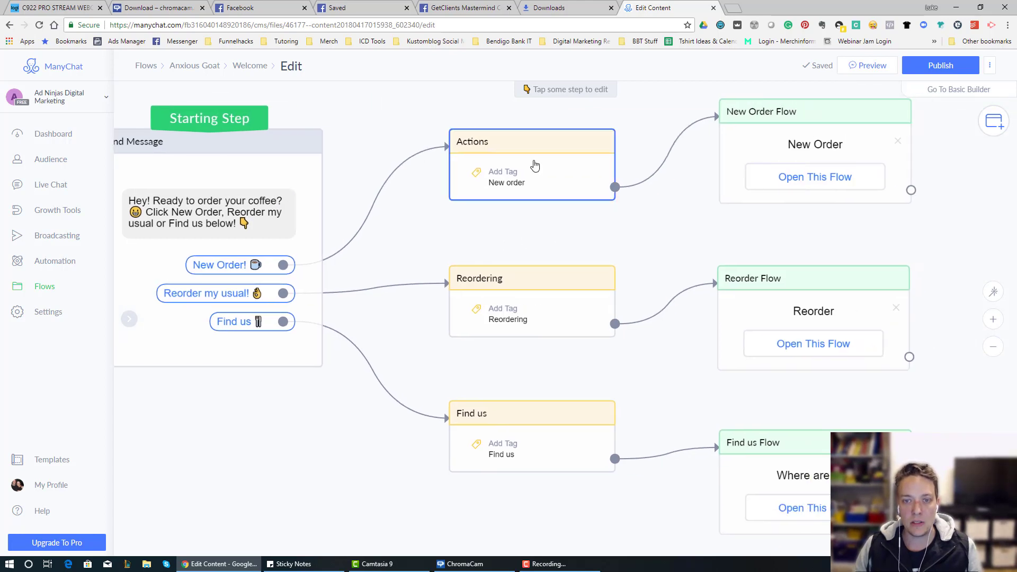
pyautogui.hscroll(2, 584, 263)
pyautogui.scroll(1, 583, 263)
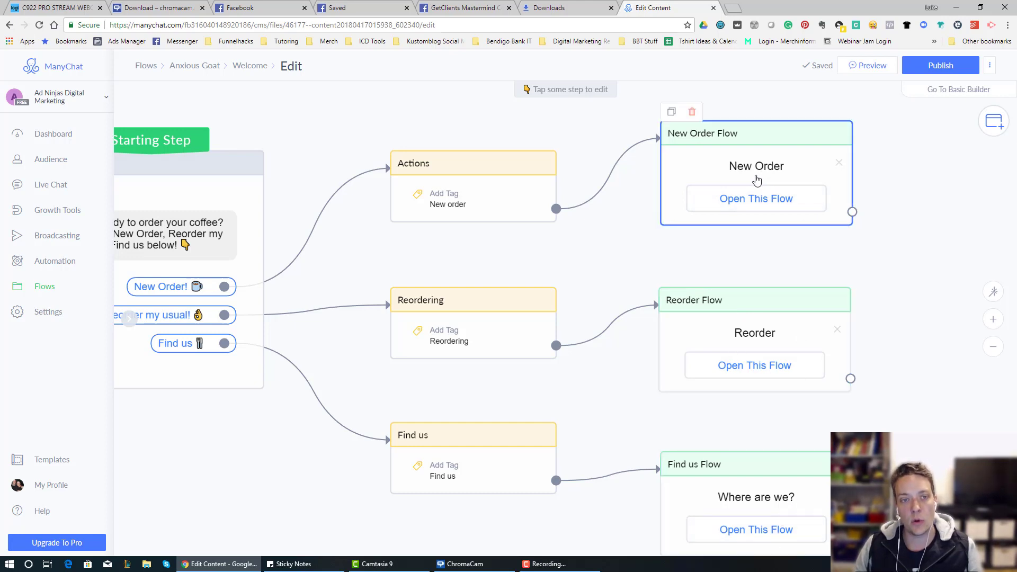
pyautogui.moveTo(358, 263); pyautogui.dragTo(472, 250)
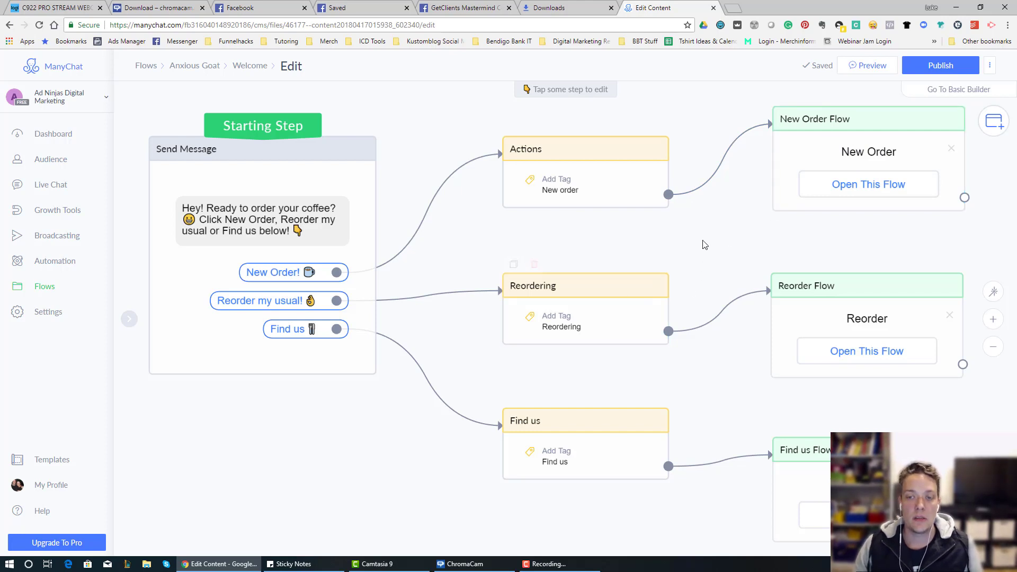
pyautogui.hscroll(4, 705, 245)
pyautogui.scroll(2, 705, 245)
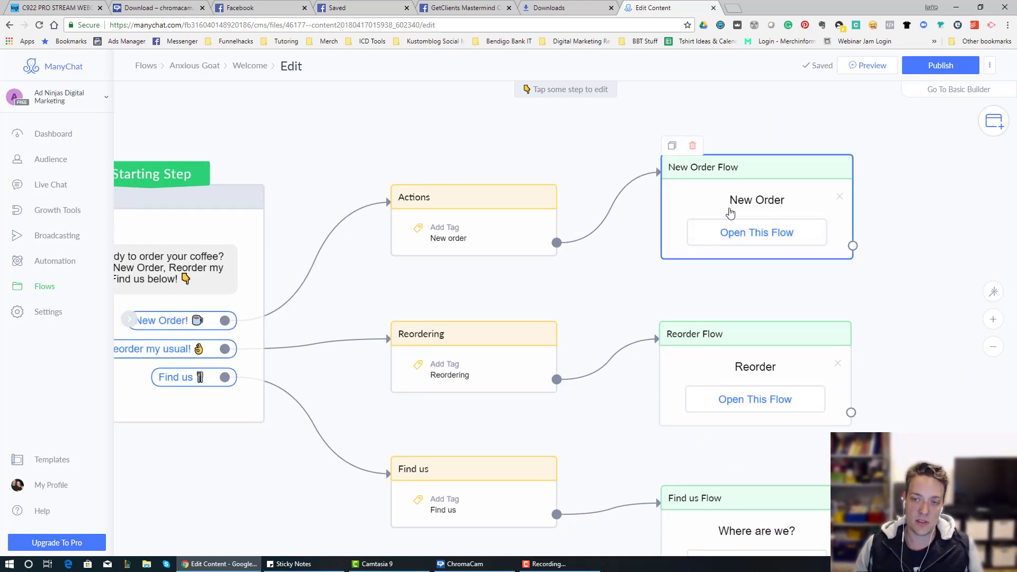
# Open the New Order flow linked from the Welcome flow and examine its coffee size and coffee type questions with their tag actions.
pyautogui.click(752, 234)
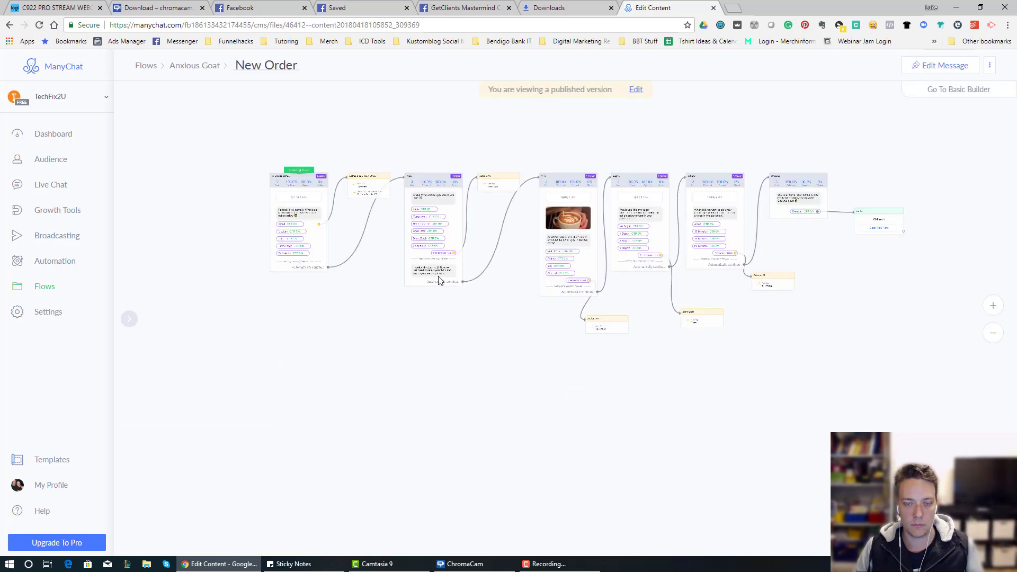
pyautogui.scroll(3, 228, 200)
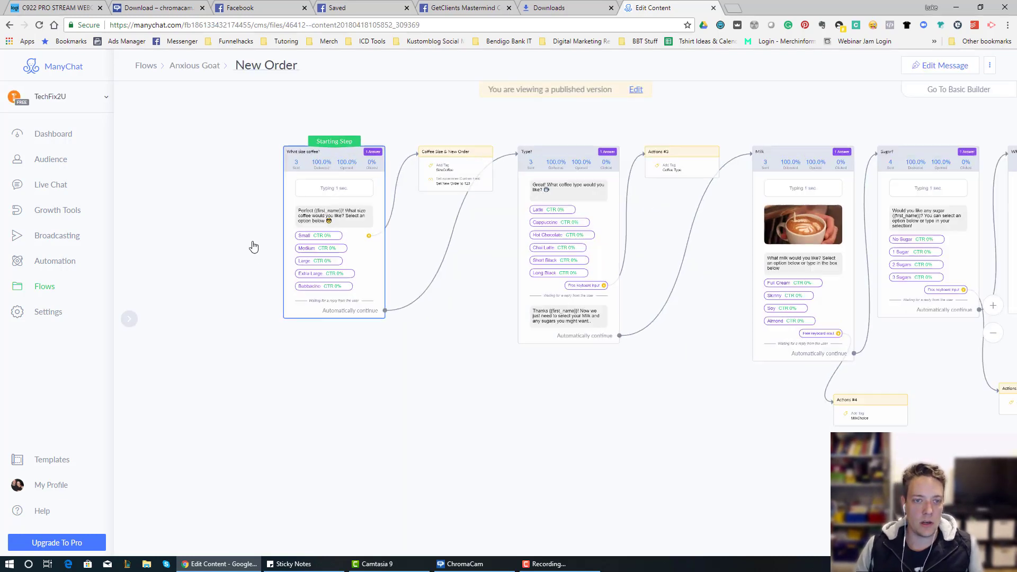
pyautogui.scroll(5, 254, 247)
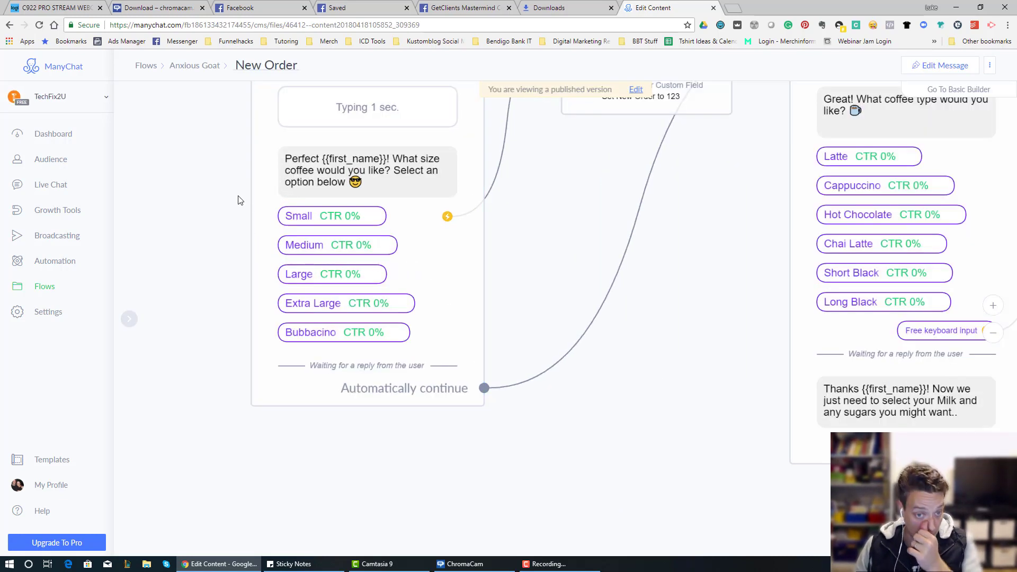
pyautogui.scroll(2, 236, 263)
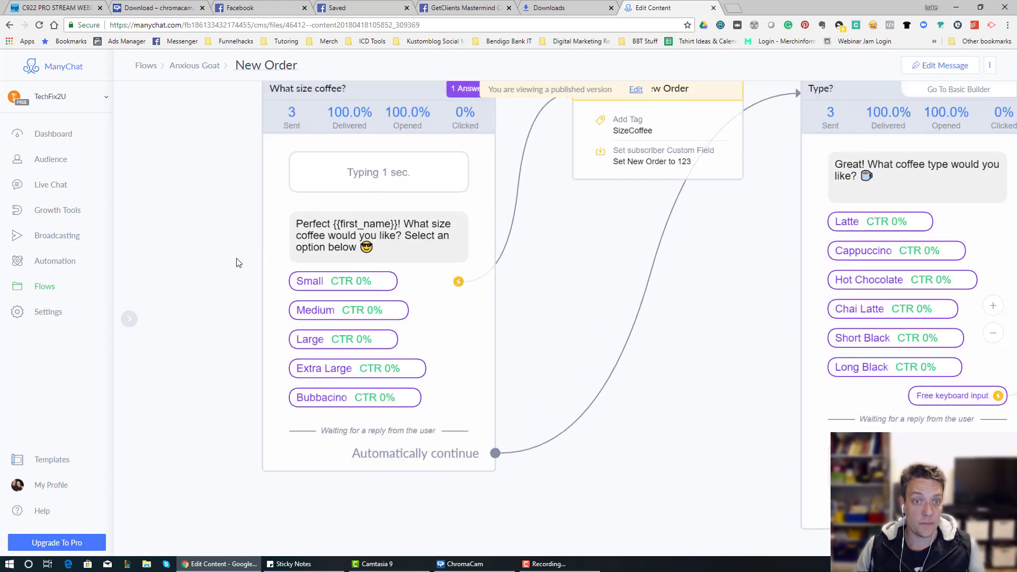
pyautogui.scroll(-2, 410, 200)
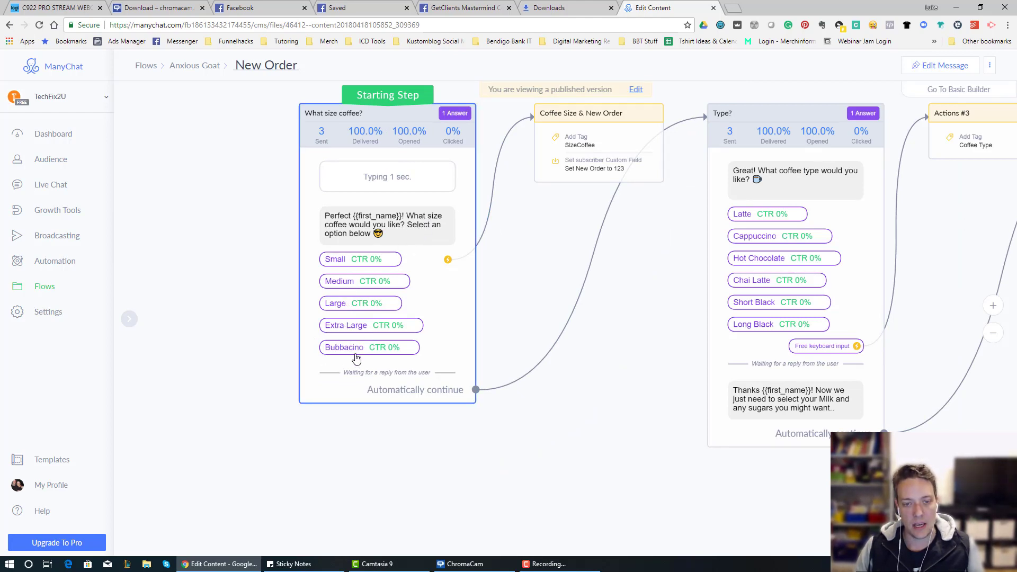
pyautogui.moveTo(595, 265); pyautogui.dragTo(479, 302)
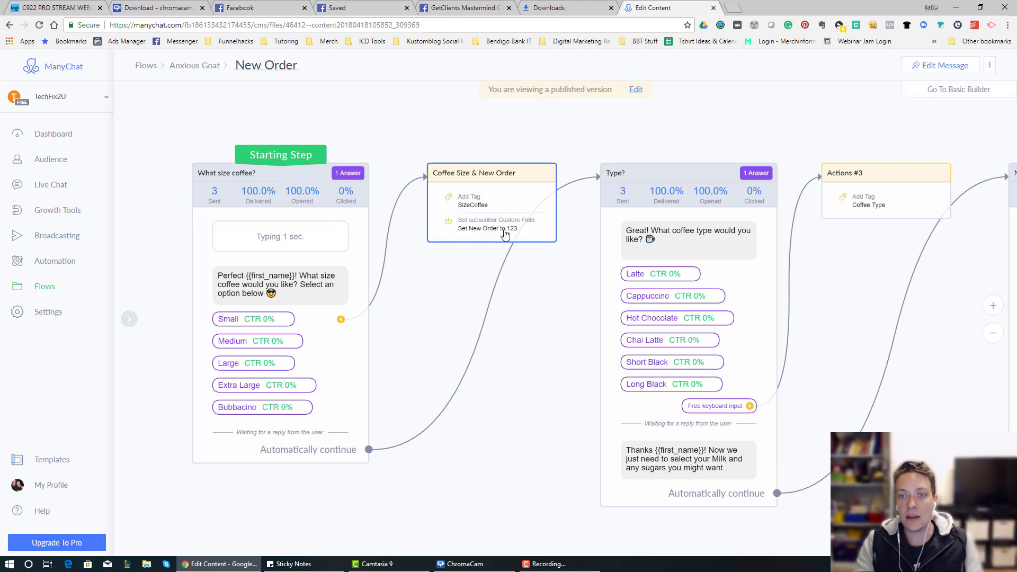
pyautogui.moveTo(560, 295); pyautogui.dragTo(356, 271)
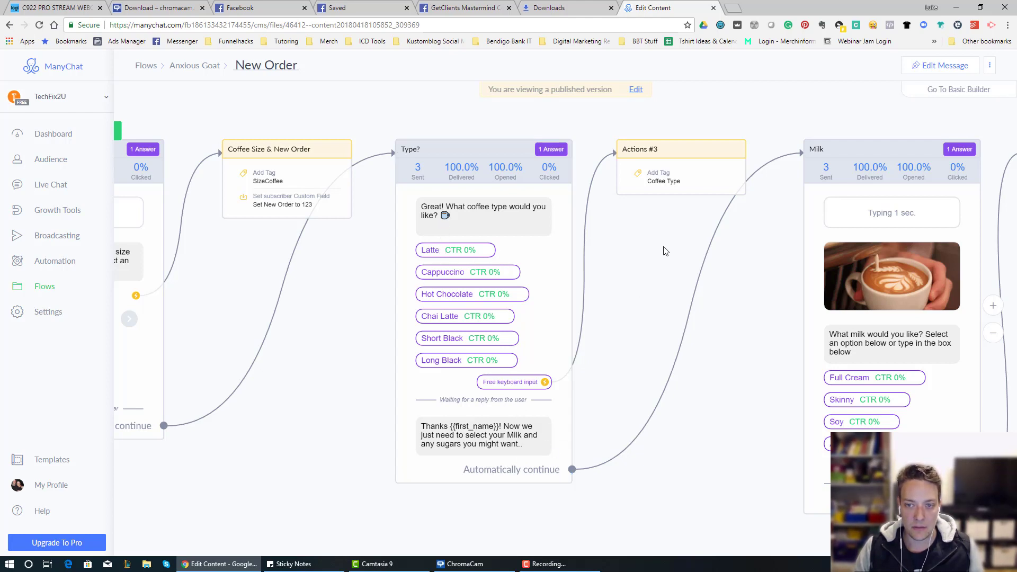
pyautogui.moveTo(690, 485); pyautogui.dragTo(588, 459)
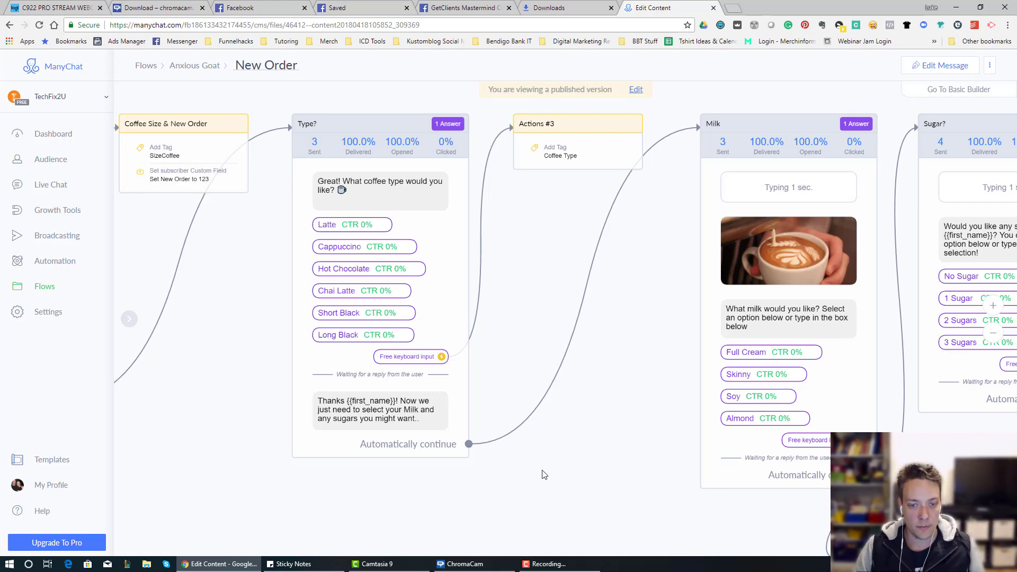
# Examine the Milk and Sugar? questions of the New Order flow, including their reply options and tag actions.
pyautogui.hscroll(10, 542, 476)
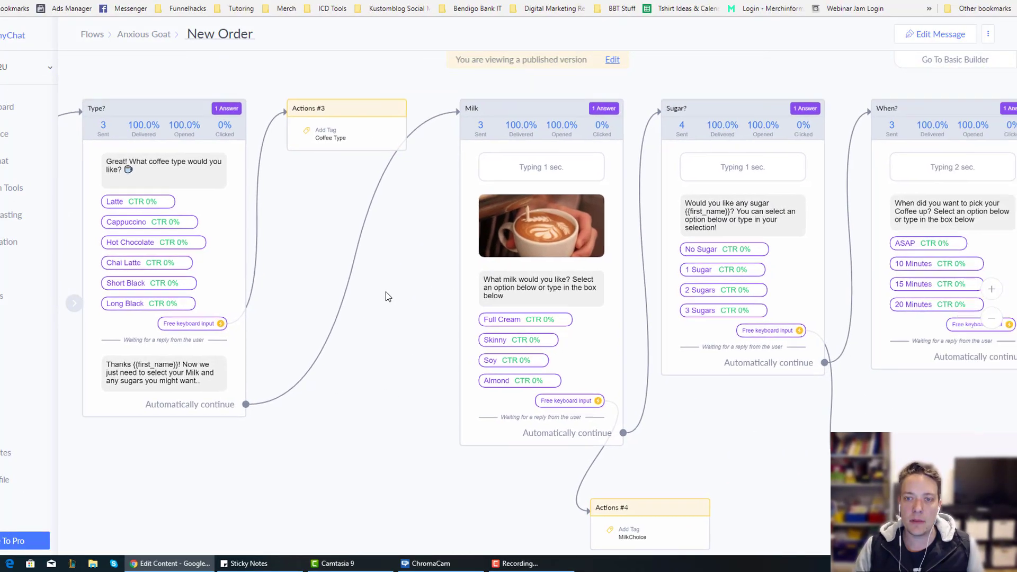
pyautogui.hscroll(2, 392, 299)
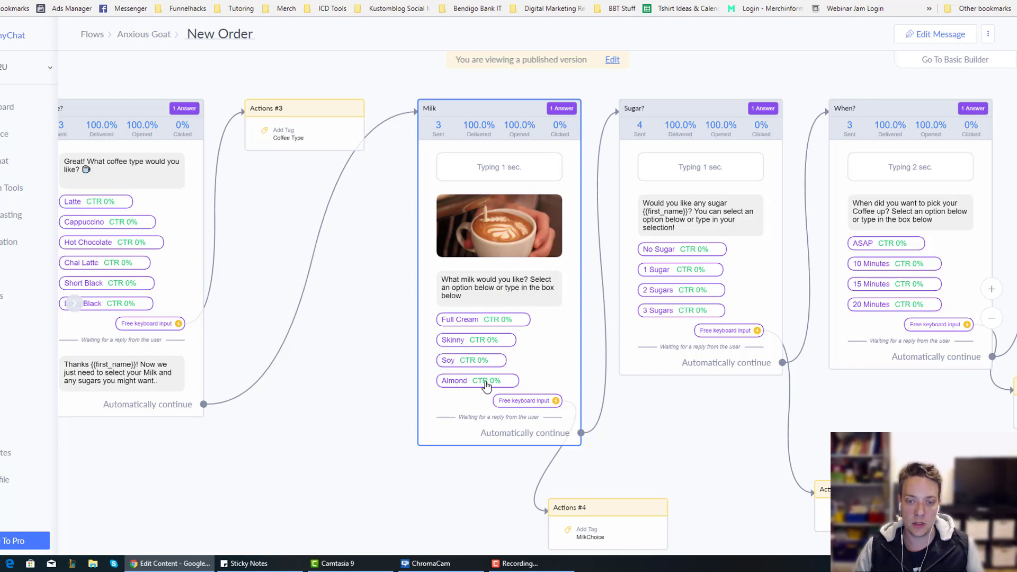
pyautogui.moveTo(636, 421); pyautogui.dragTo(535, 430)
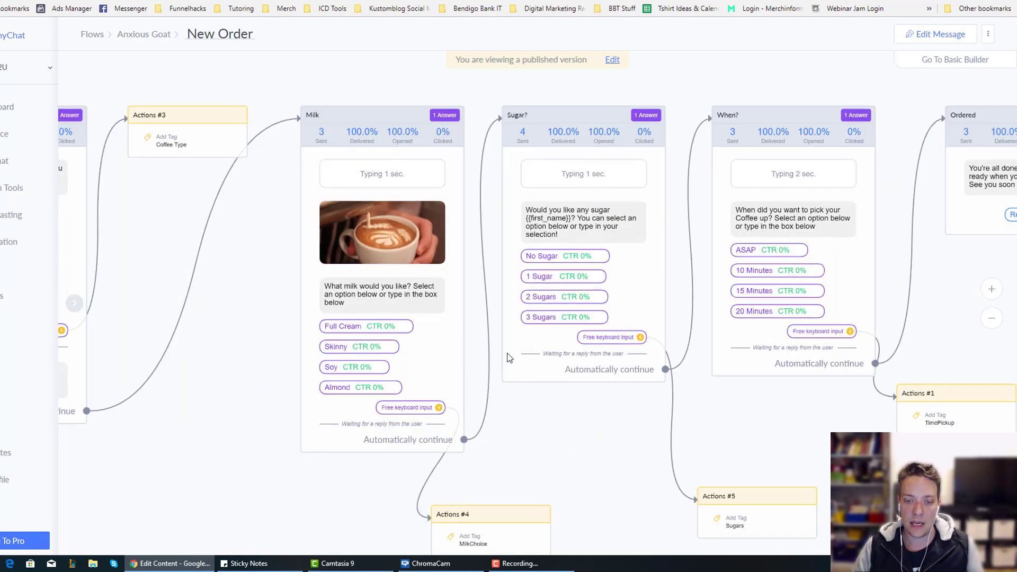
pyautogui.scroll(-2, 477, 423)
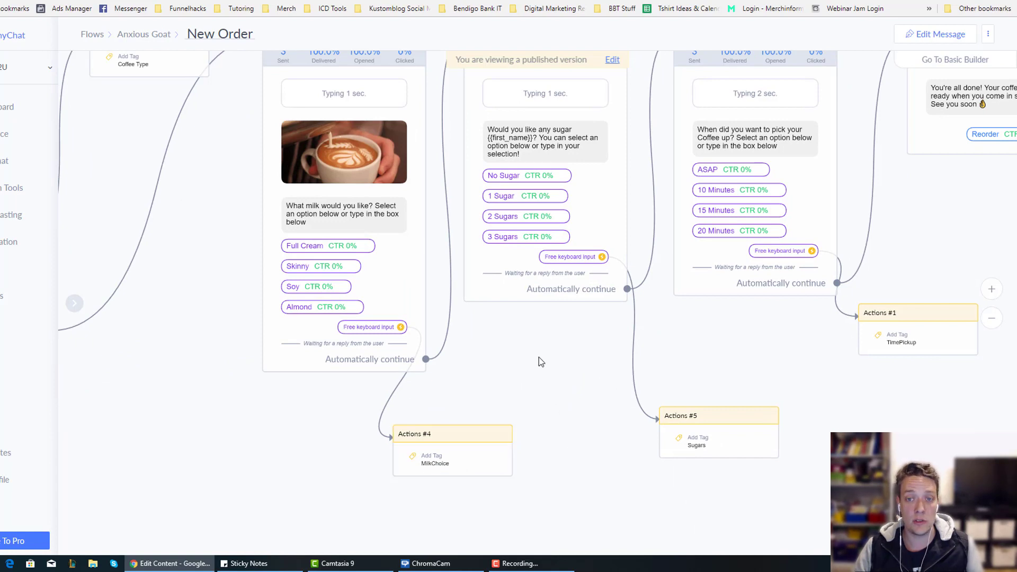
pyautogui.moveTo(539, 358); pyautogui.dragTo(467, 402)
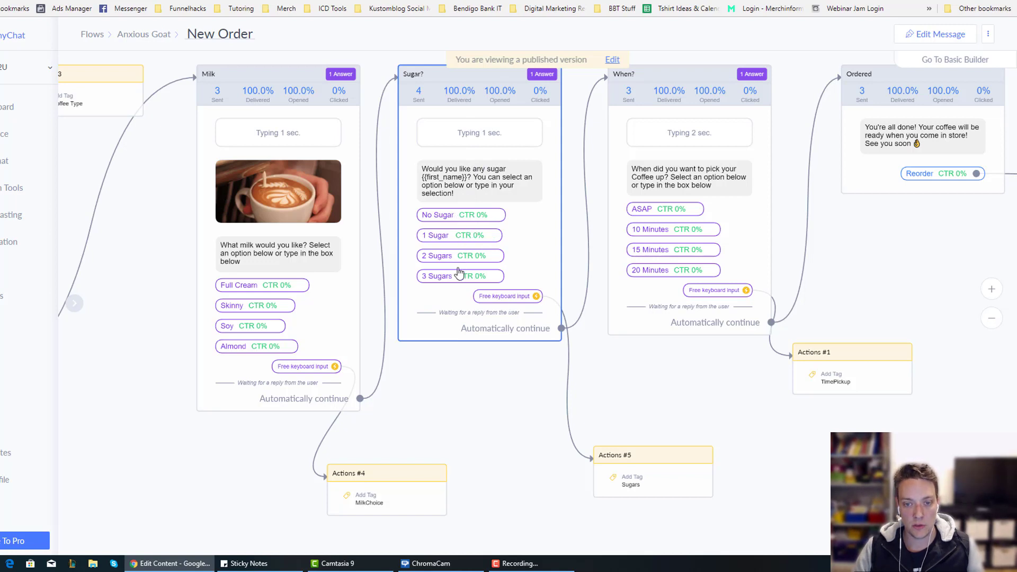
pyautogui.hscroll(3, 544, 408)
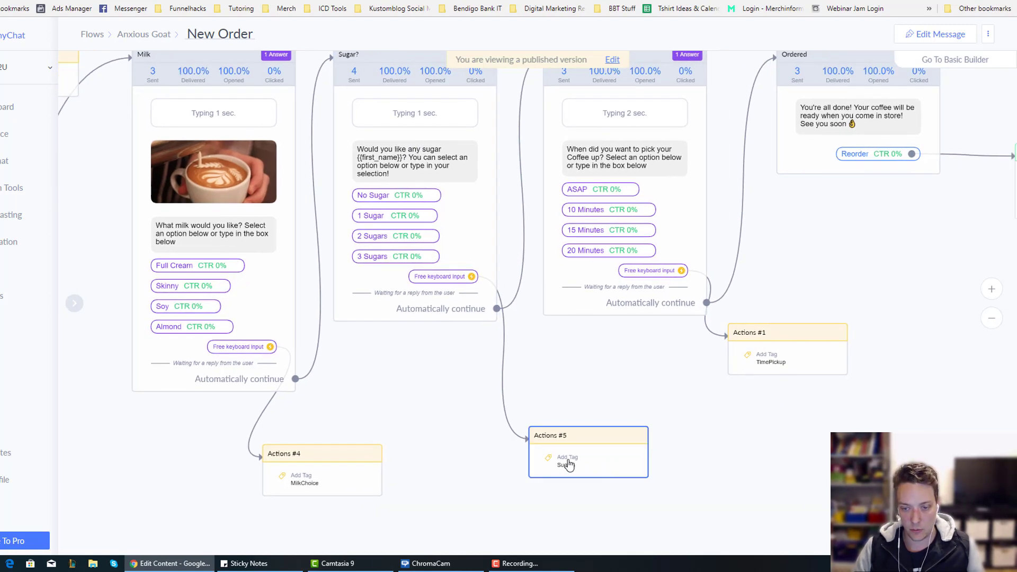
pyautogui.hscroll(1, 529, 398)
# Examine the When? pick-up question, its TimePickup tag action, and the Ordered message leading to the Welcome flow.
pyautogui.hscroll(3, 528, 398)
pyautogui.scroll(2, 529, 398)
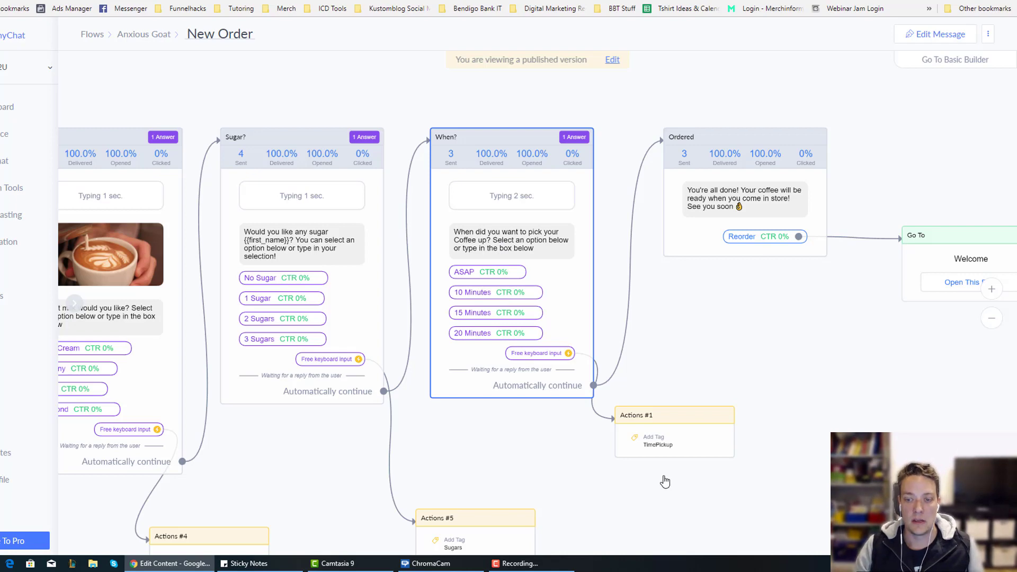
pyautogui.moveTo(796, 519); pyautogui.dragTo(693, 459)
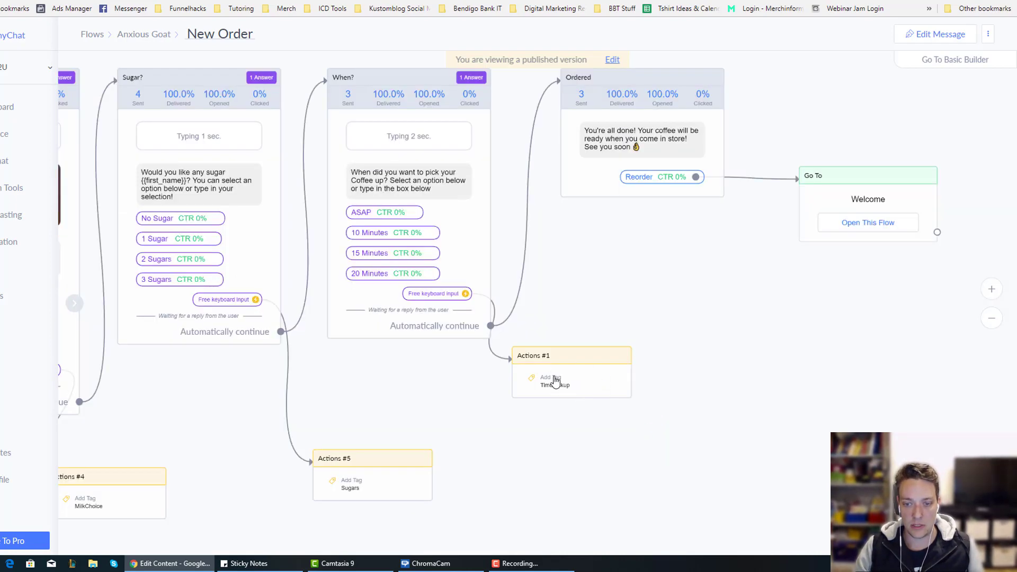
pyautogui.scroll(2, 539, 288)
pyautogui.hscroll(2, 539, 288)
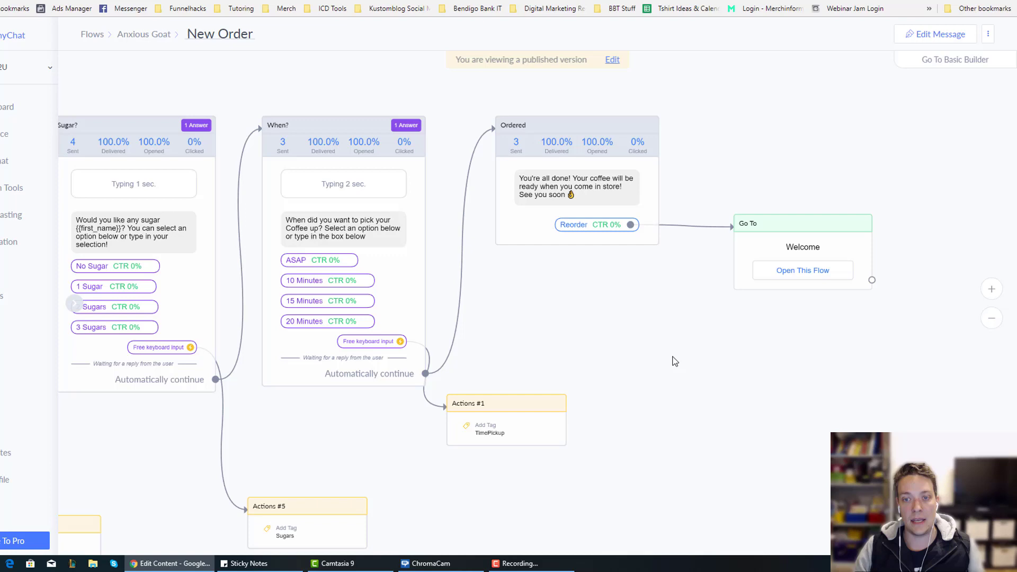
pyautogui.hscroll(2, 674, 361)
pyautogui.scroll(1, 674, 361)
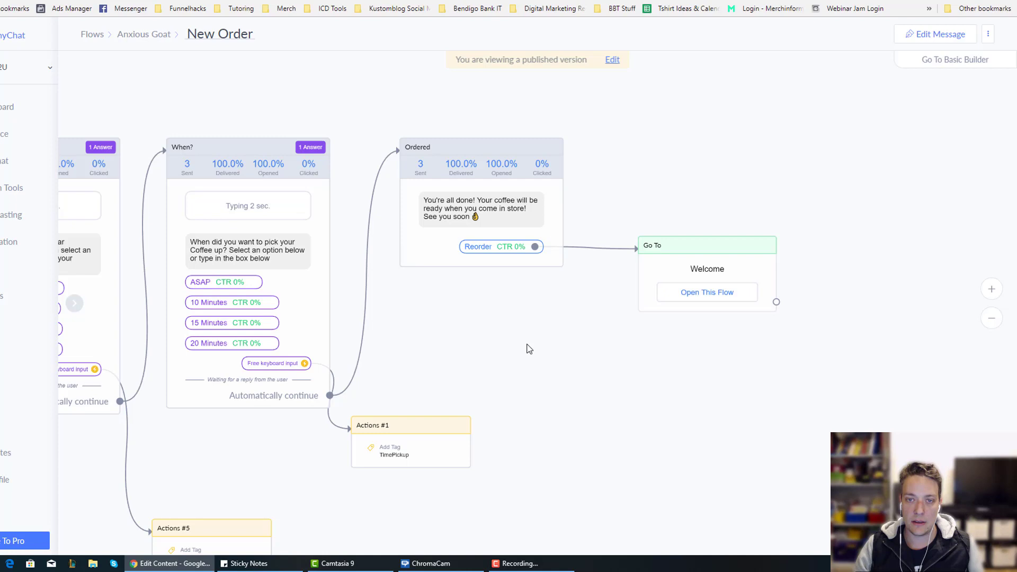
pyautogui.hscroll(-5, 516, 314)
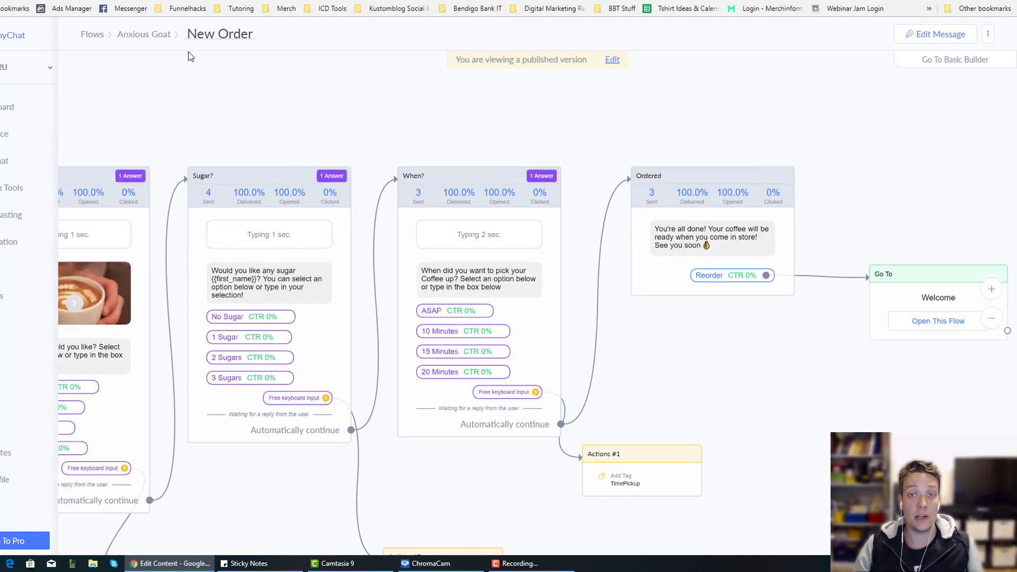
# Open the Reorder flow from the Anxious Goat folder in Flow Builder, collapse its statistics and view its starting step.
pyautogui.click(153, 35)
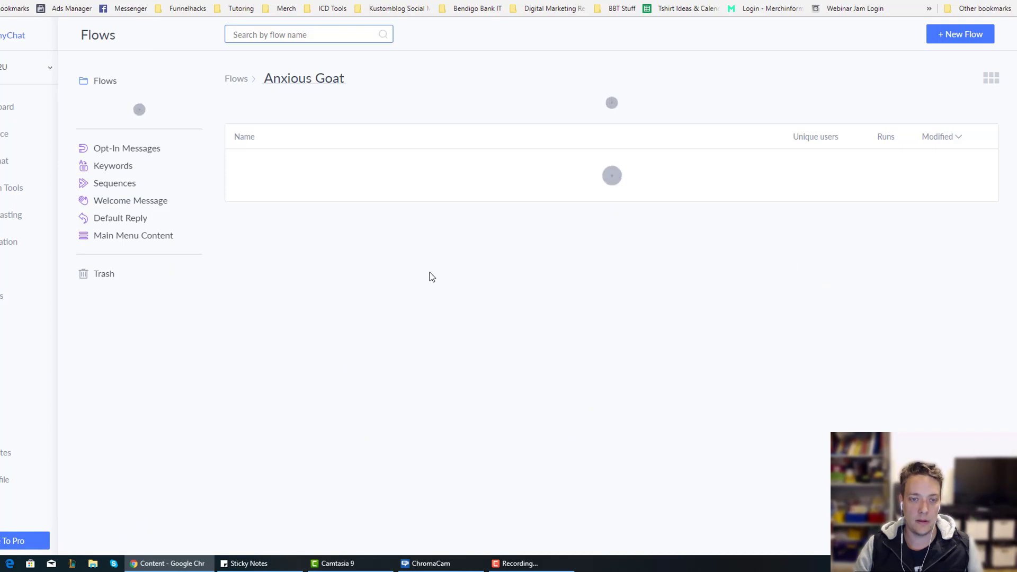
pyautogui.click(268, 199)
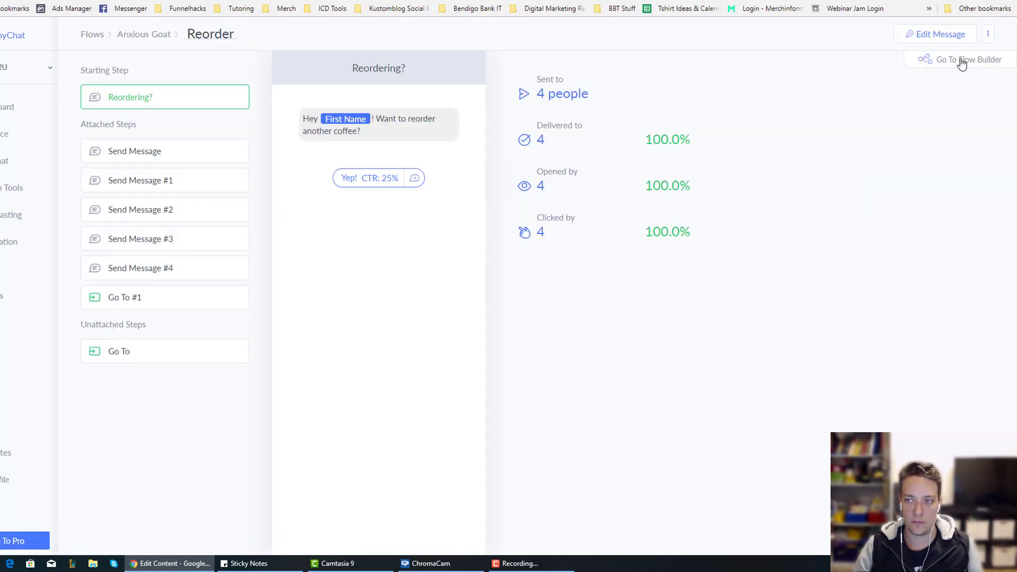
pyautogui.click(961, 60)
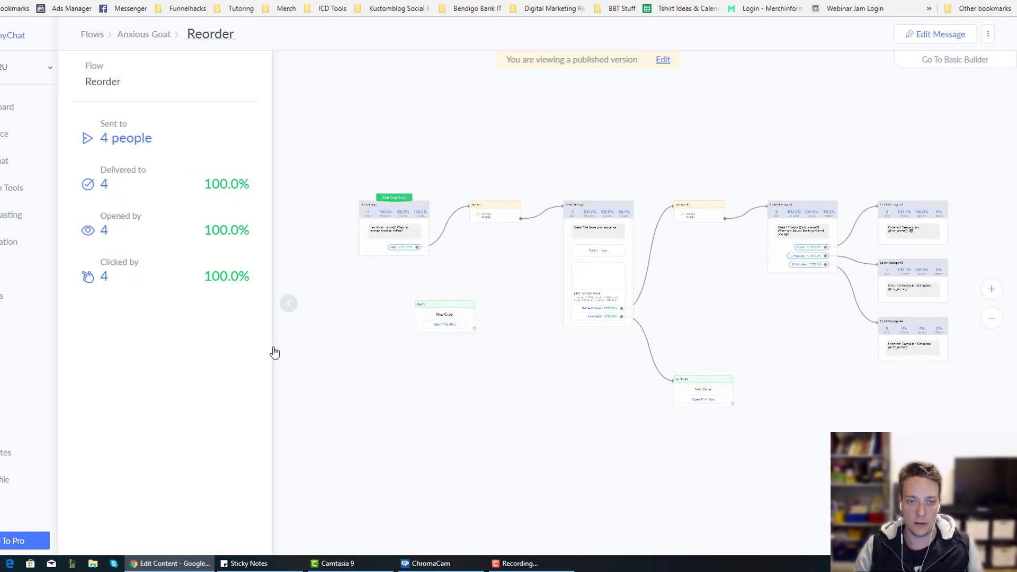
pyautogui.click(288, 303)
pyautogui.scroll(5, 327, 336)
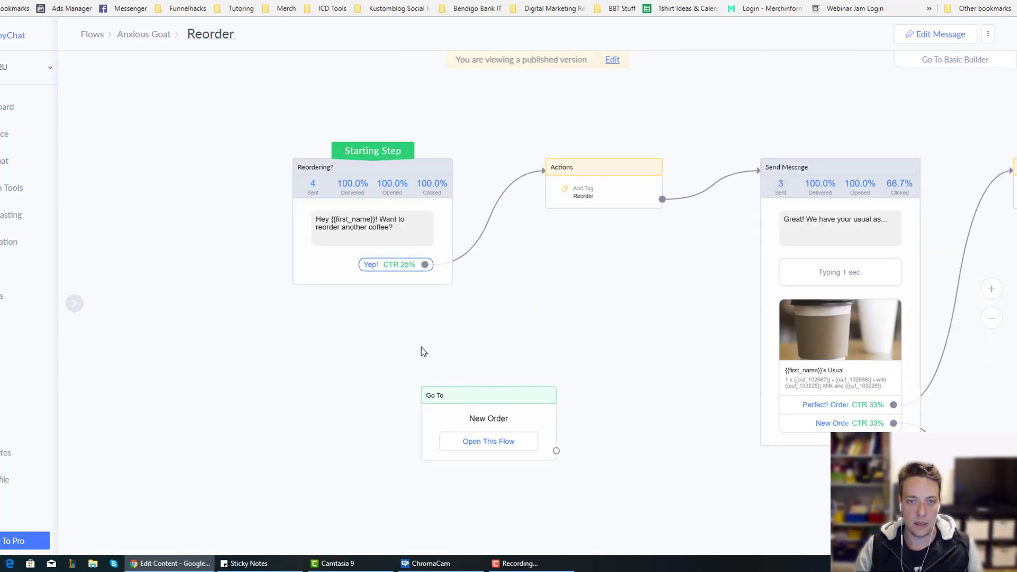
# Examine the Reordering? question, its Reorder tag action and the usual-order message, opening that message's details to view its custom fields.
pyautogui.scroll(3, 422, 348)
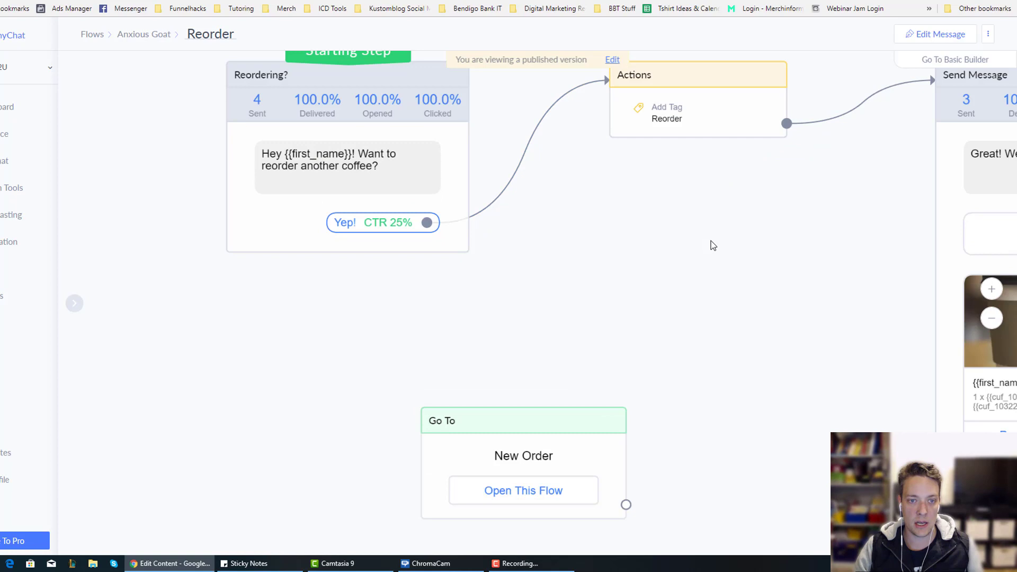
pyautogui.moveTo(710, 245); pyautogui.dragTo(383, 251)
pyautogui.scroll(-2, 436, 257)
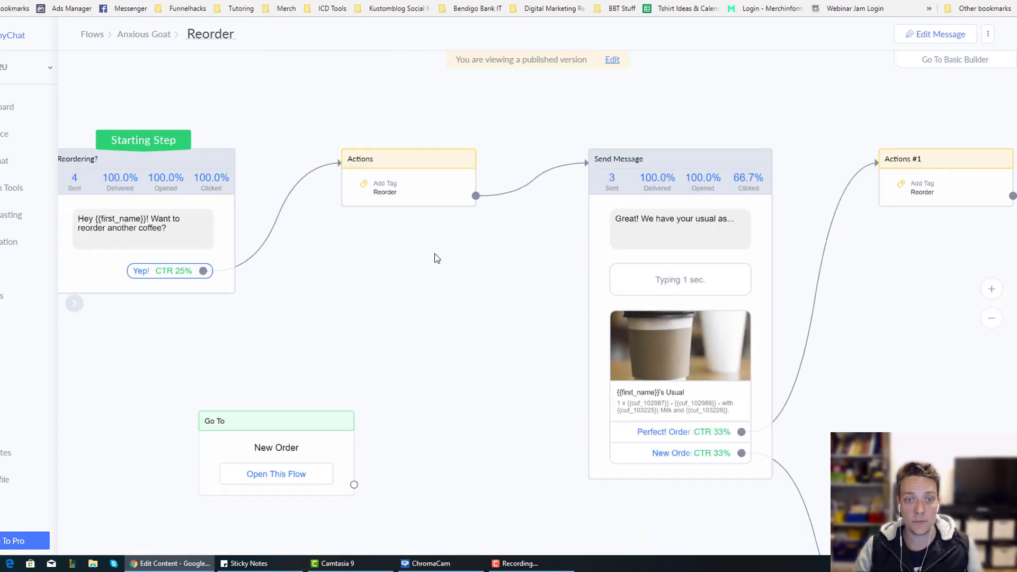
pyautogui.moveTo(554, 346); pyautogui.dragTo(344, 296)
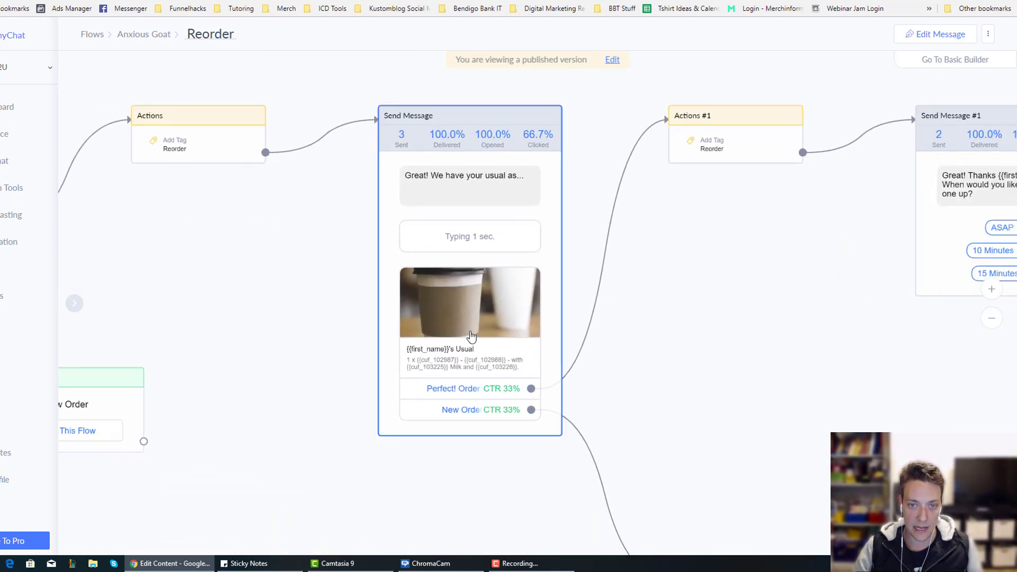
pyautogui.moveTo(713, 436); pyautogui.dragTo(645, 376)
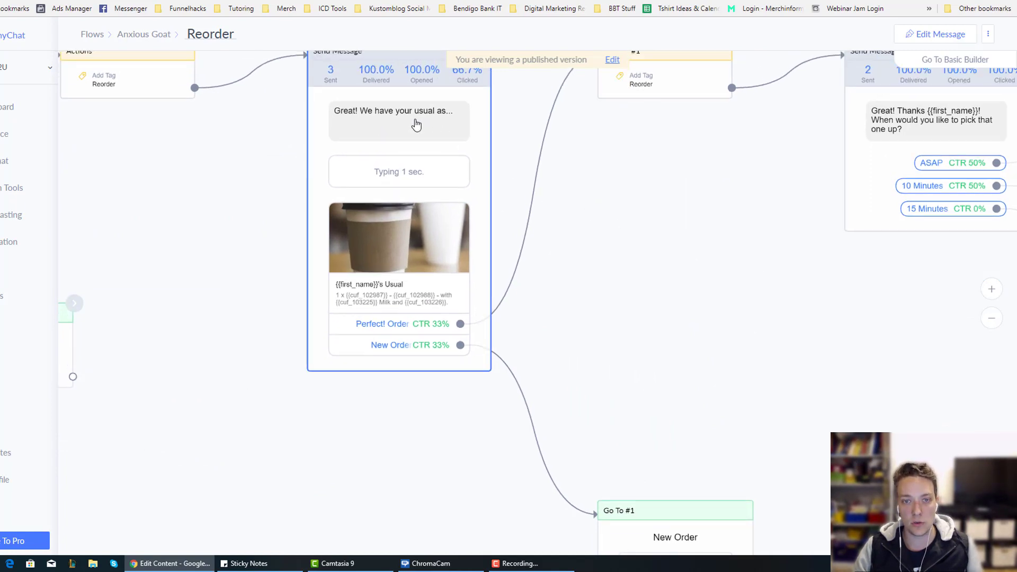
pyautogui.click(417, 124)
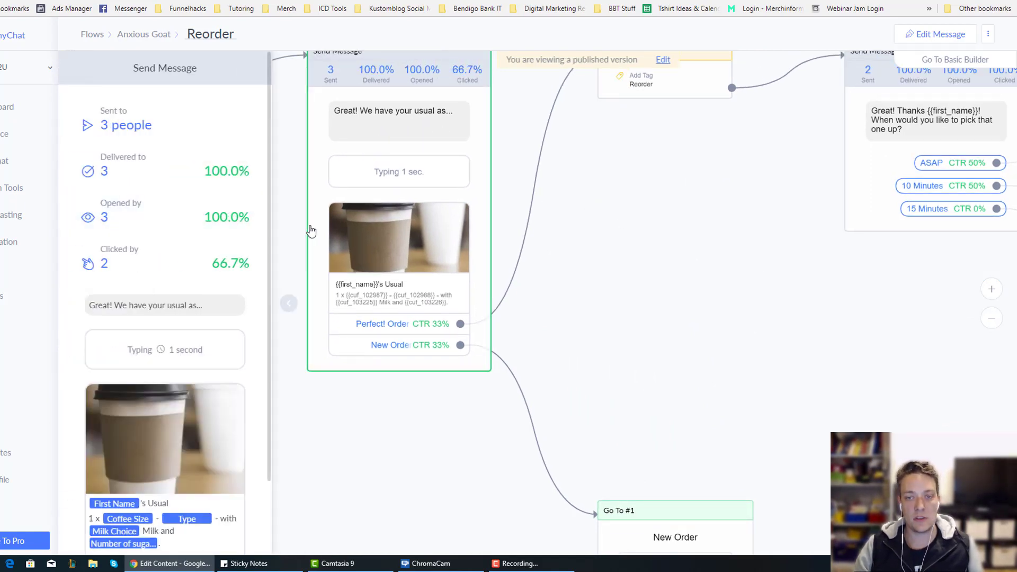
pyautogui.scroll(-2, 140, 350)
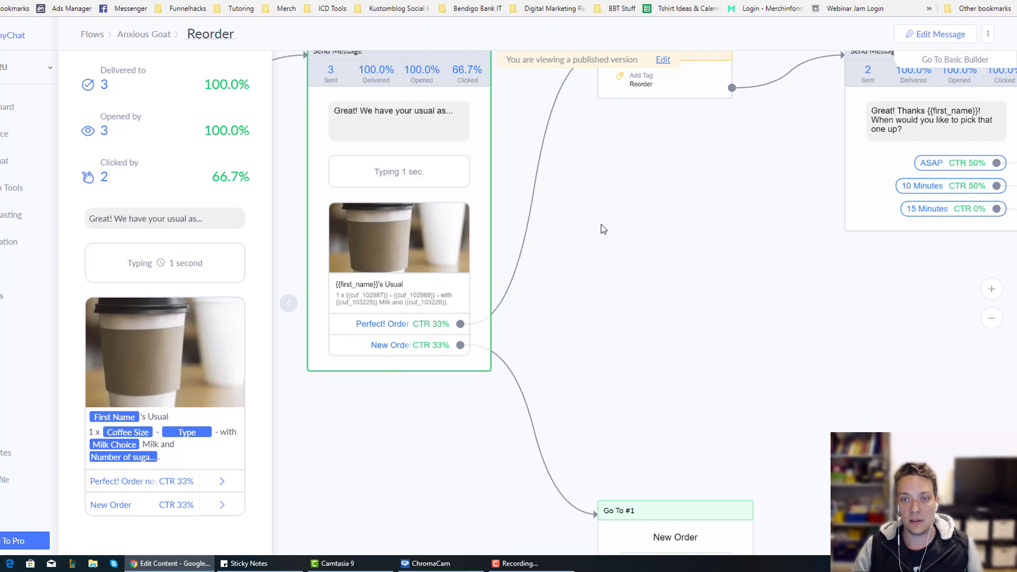
# Follow the Perfect! Order branch to examine the pick-up time question and its three Ordered reply messages.
pyautogui.moveTo(676, 196); pyautogui.dragTo(579, 256)
pyautogui.moveTo(772, 430); pyautogui.dragTo(573, 373)
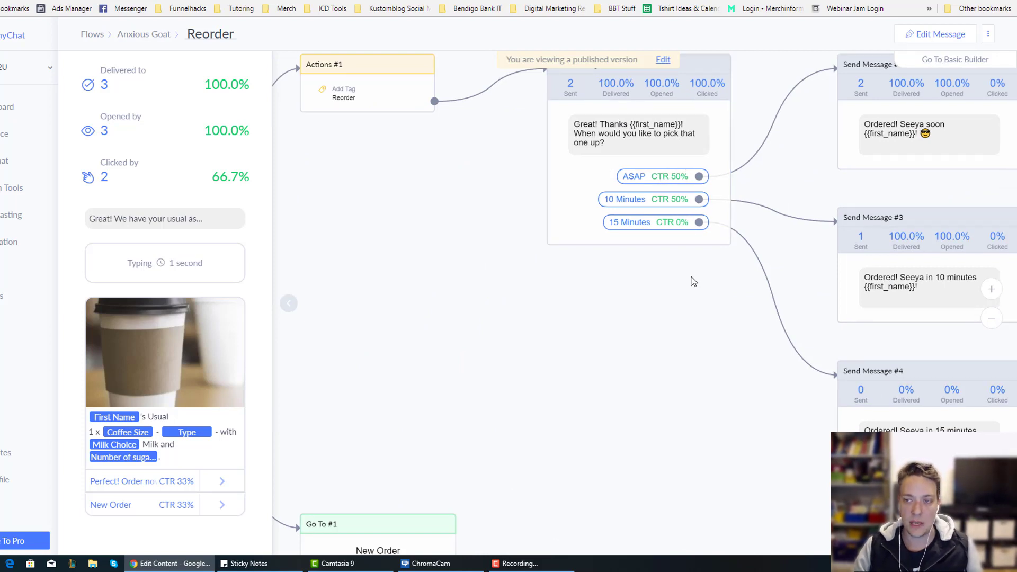
pyautogui.moveTo(693, 281); pyautogui.dragTo(533, 316)
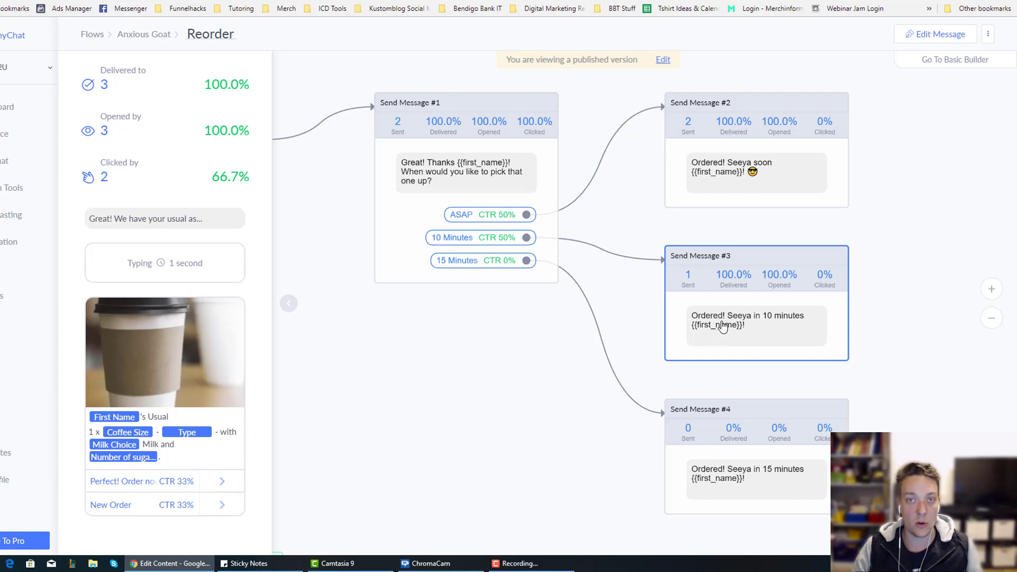
# Examine the New Order branch leading to the linked New Order flow, and view the whole Reorder flow.
pyautogui.moveTo(425, 397); pyautogui.dragTo(768, 321)
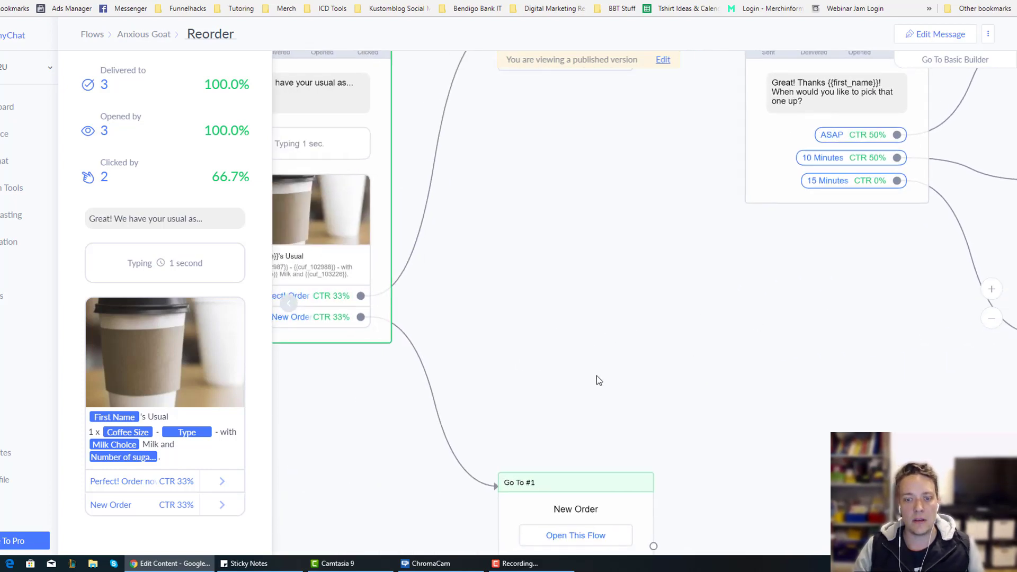
pyautogui.moveTo(598, 381); pyautogui.dragTo(629, 247)
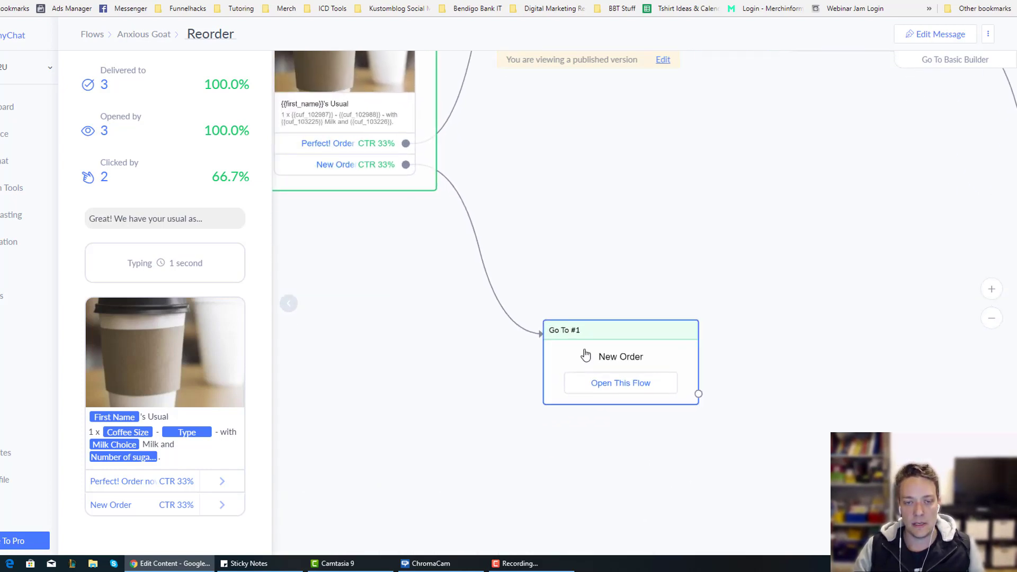
pyautogui.moveTo(408, 304); pyautogui.dragTo(430, 338)
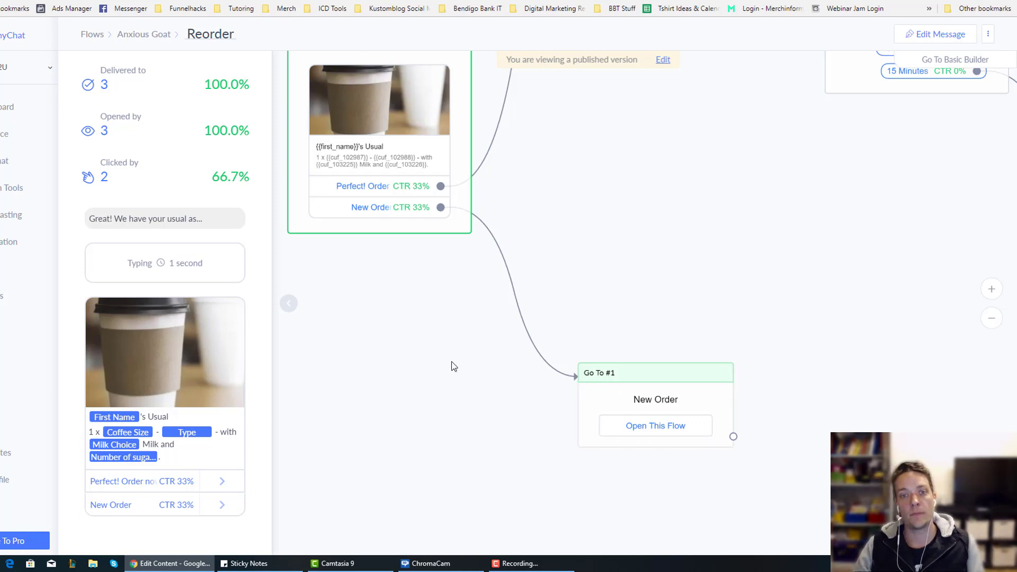
pyautogui.moveTo(450, 363); pyautogui.dragTo(578, 399)
pyautogui.scroll(-3, 482, 371)
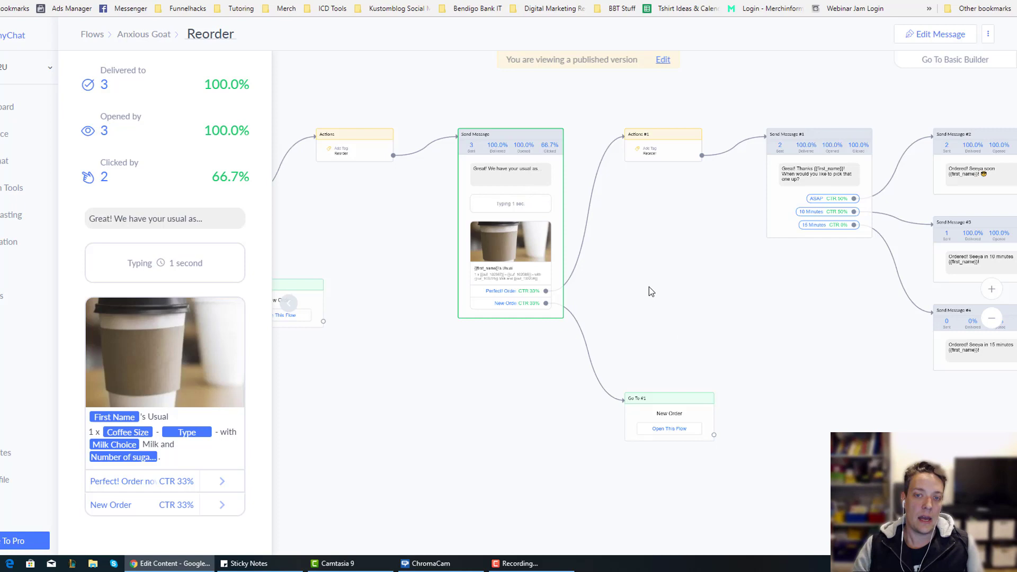
pyautogui.scroll(-1, 650, 288)
pyautogui.scroll(-1, 656, 340)
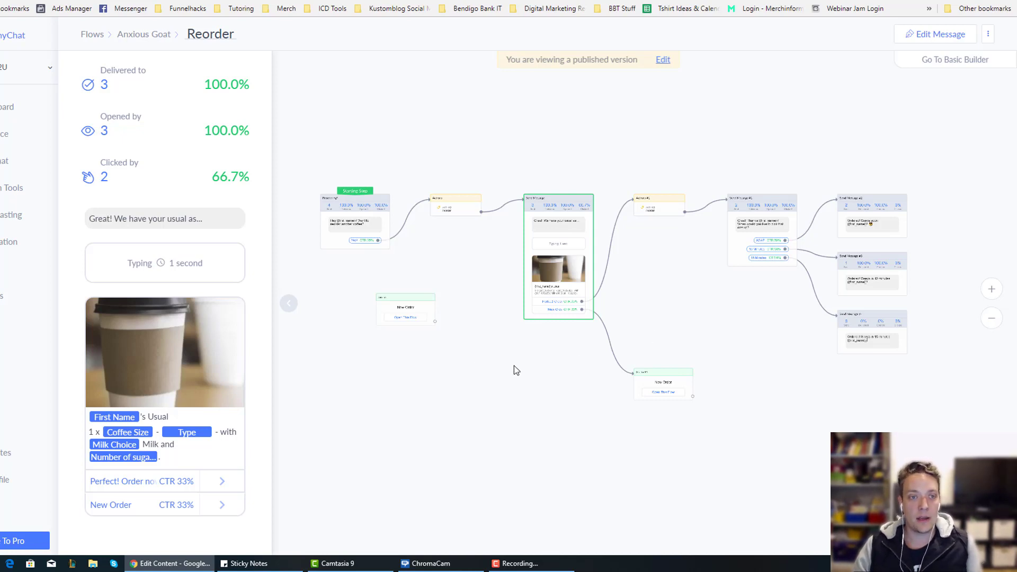
# Open the Find us flow from the Anxious Goat folder and examine its Map & Phone Number step and linked menu message.
pyautogui.click(161, 47)
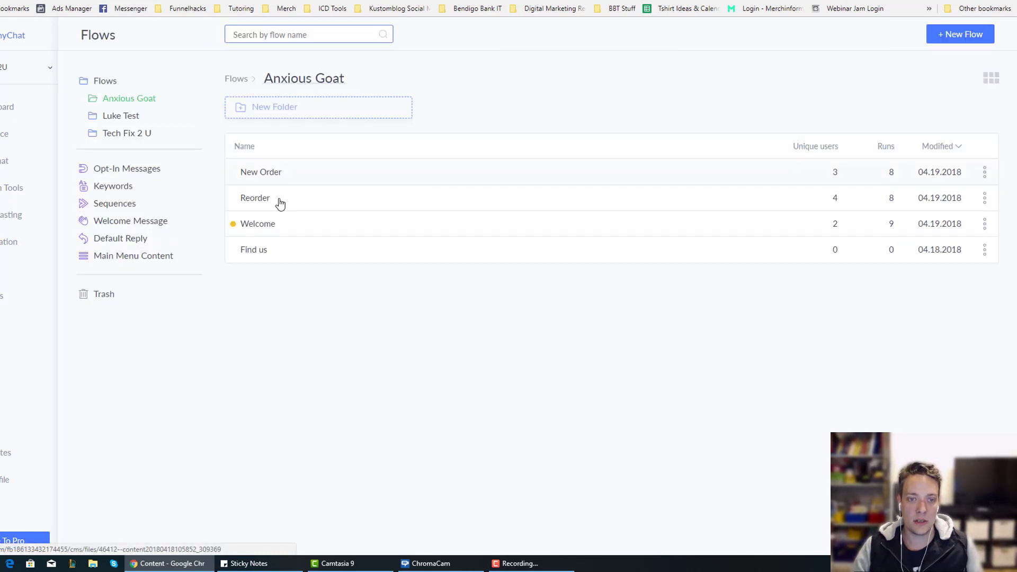
pyautogui.click(281, 252)
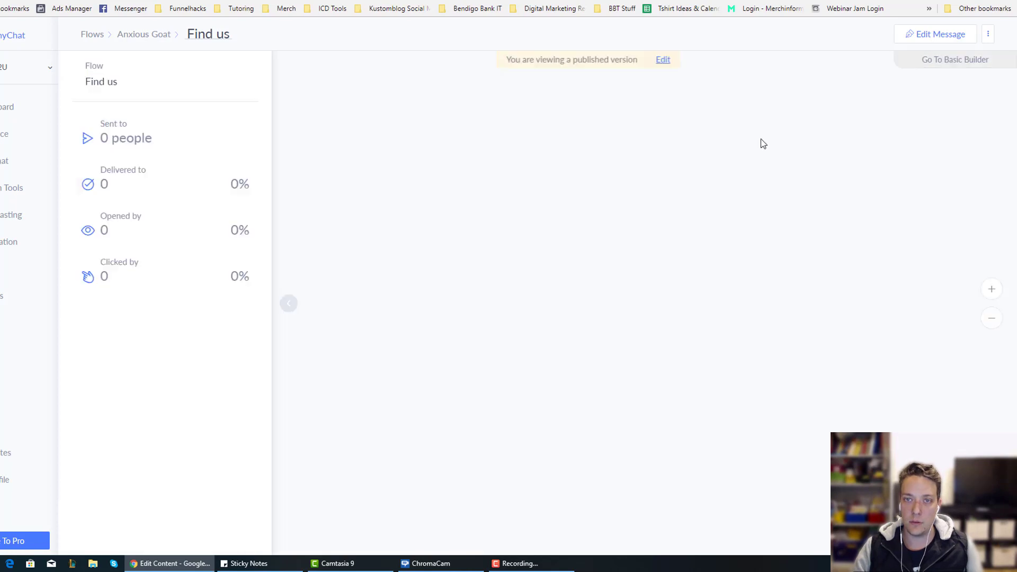
pyautogui.click(289, 303)
pyautogui.scroll(1, 705, 249)
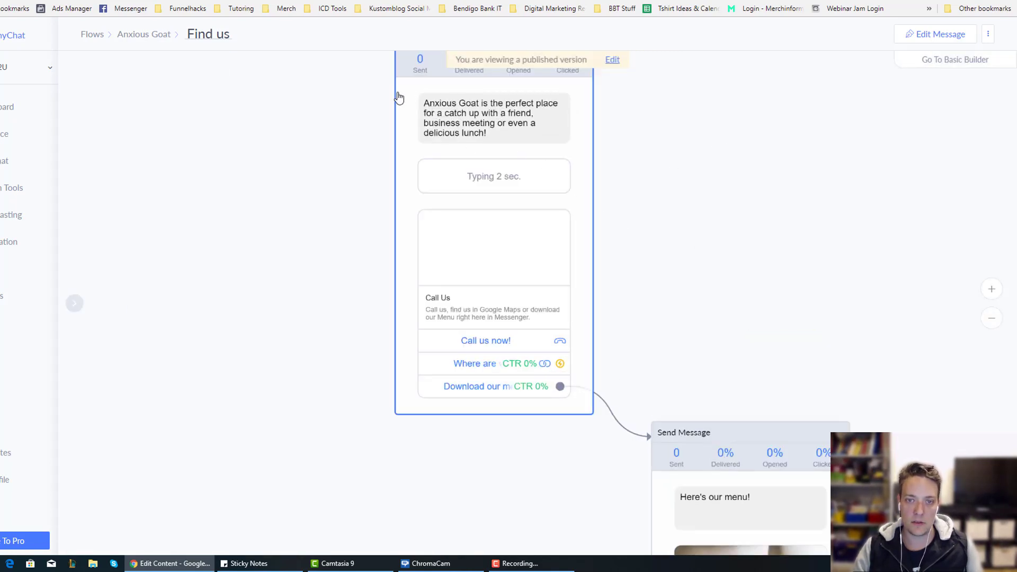
pyautogui.scroll(1, 714, 153)
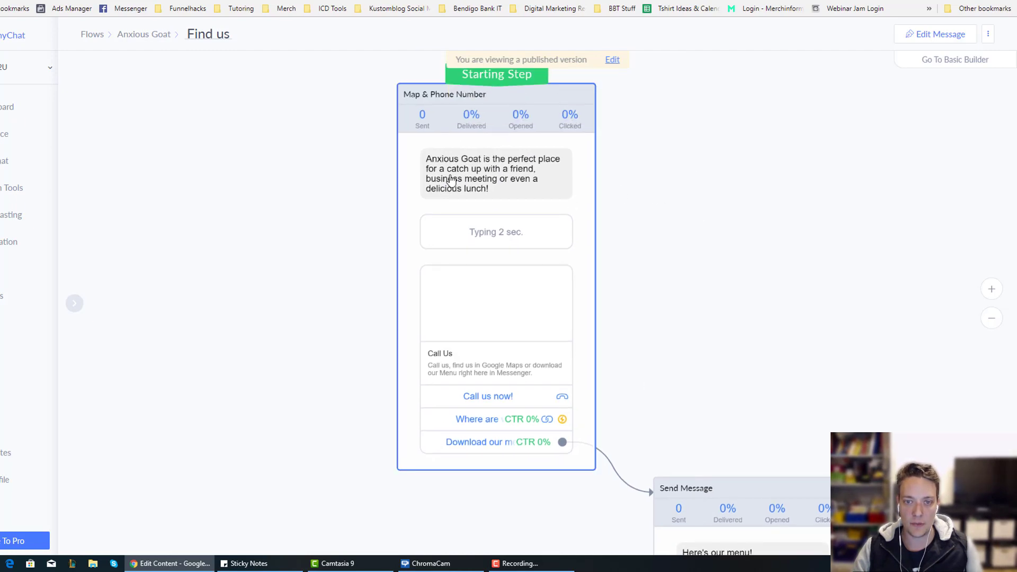
pyautogui.scroll(-2, 604, 276)
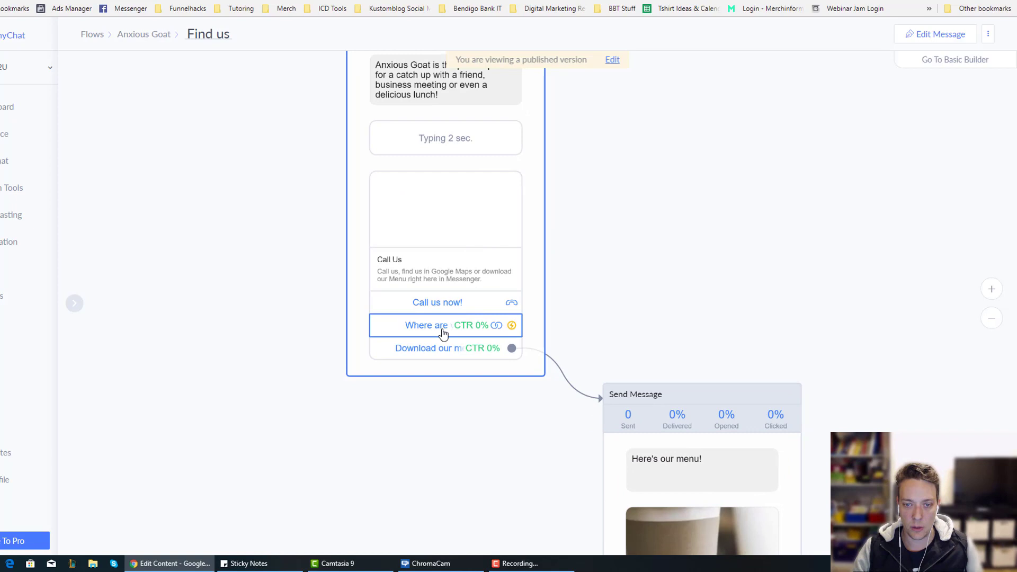
pyautogui.scroll(-3, 788, 352)
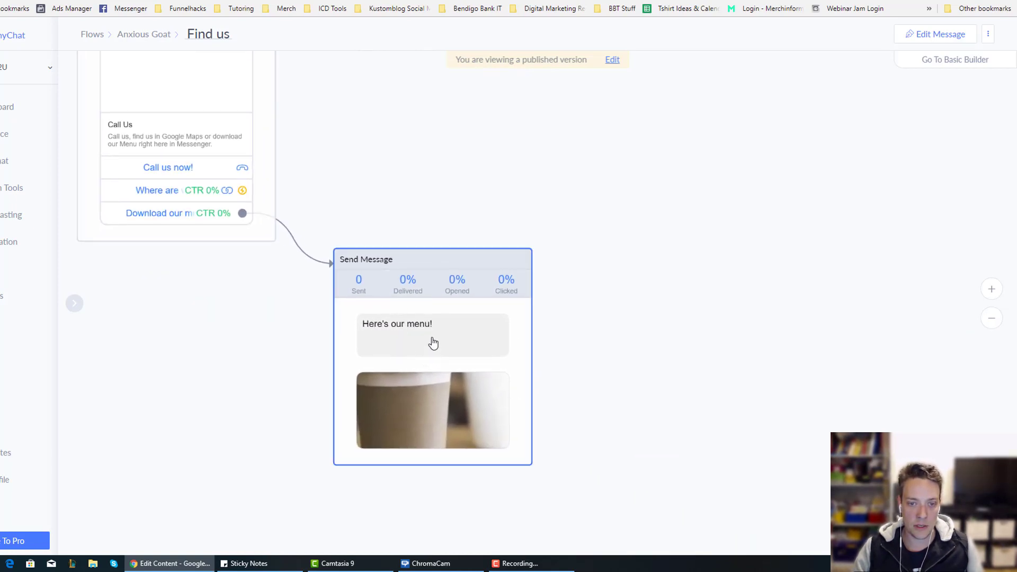
# Open the Find us flow for editing and add a file block to the "Here's our menu!" message, without choosing a file.
pyautogui.click(426, 344)
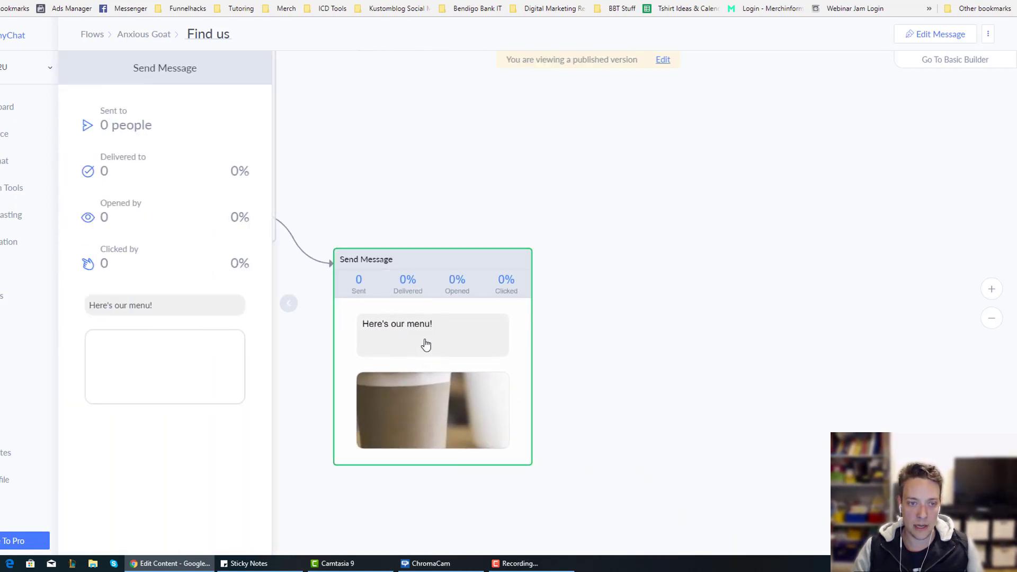
pyautogui.click(663, 59)
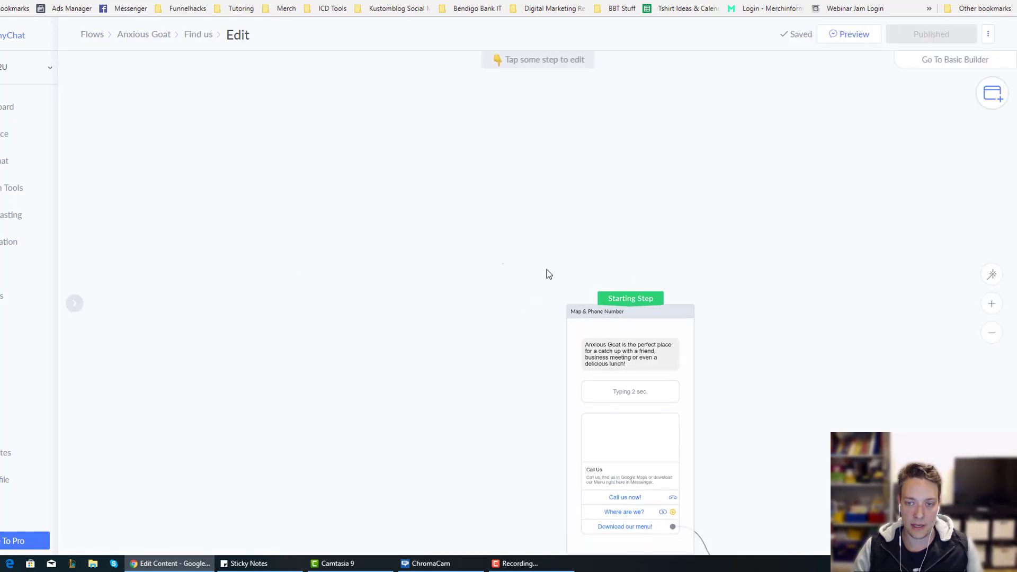
pyautogui.click(407, 318)
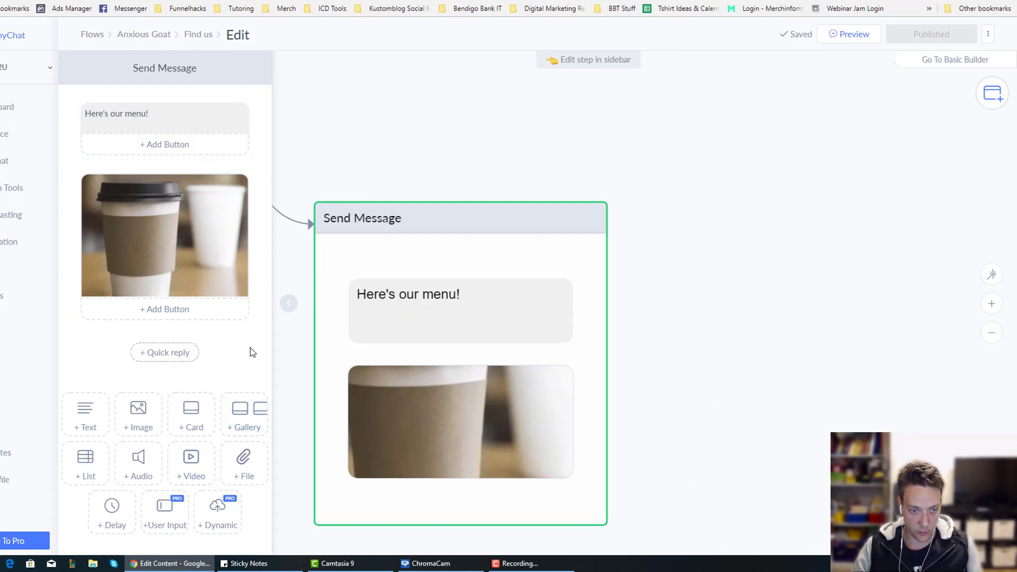
pyautogui.scroll(-1, 247, 348)
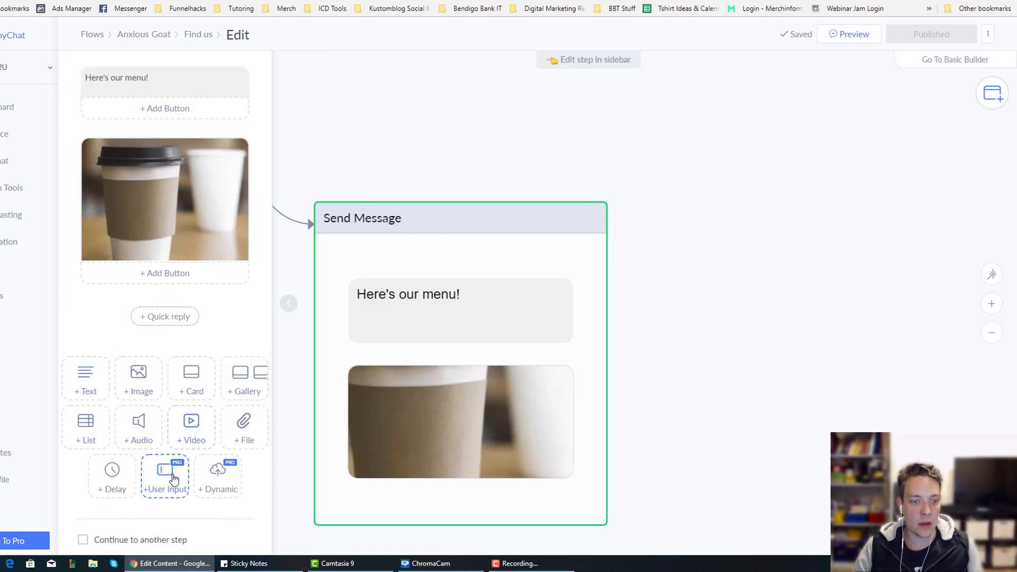
pyautogui.click(245, 442)
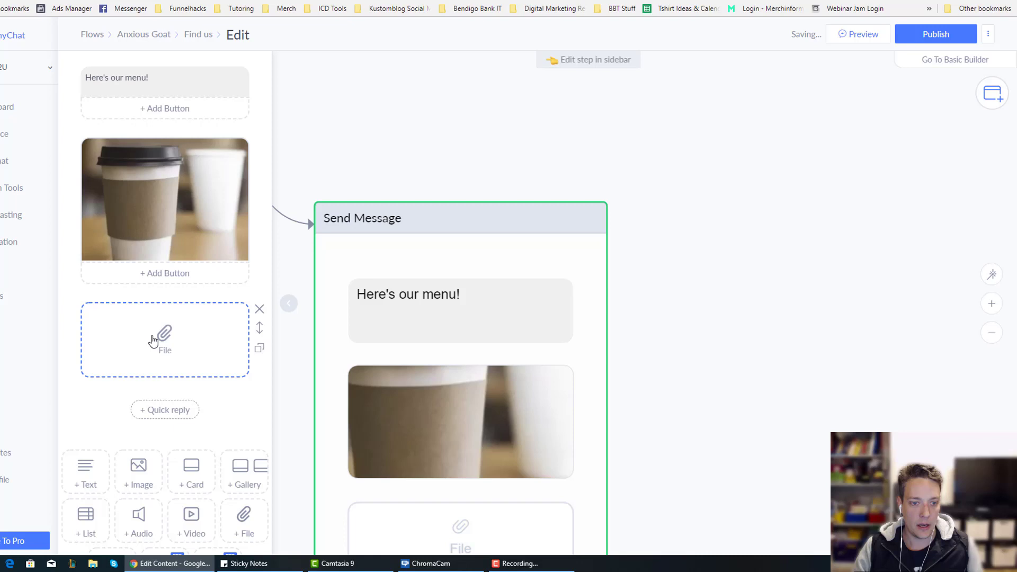
pyautogui.click(153, 341)
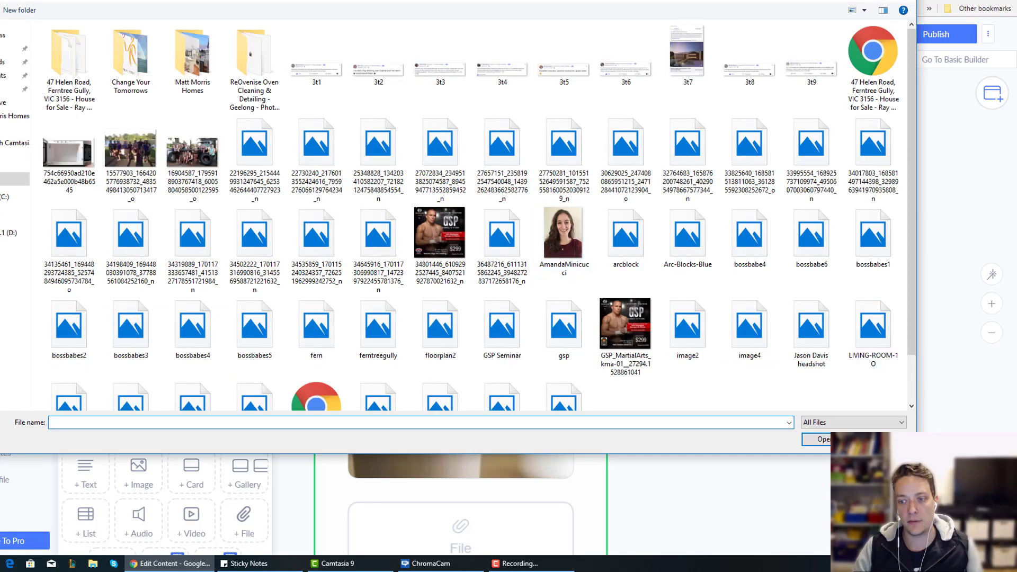
pyautogui.click(882, 440)
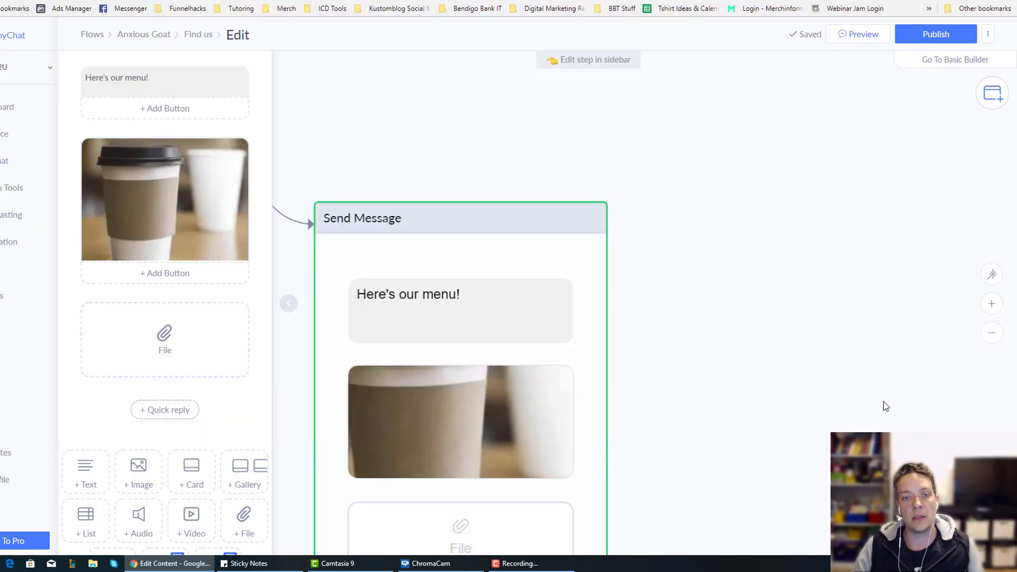
# Review the edited Find us flow, from the call, location and menu download options to the menu message.
pyautogui.click(289, 303)
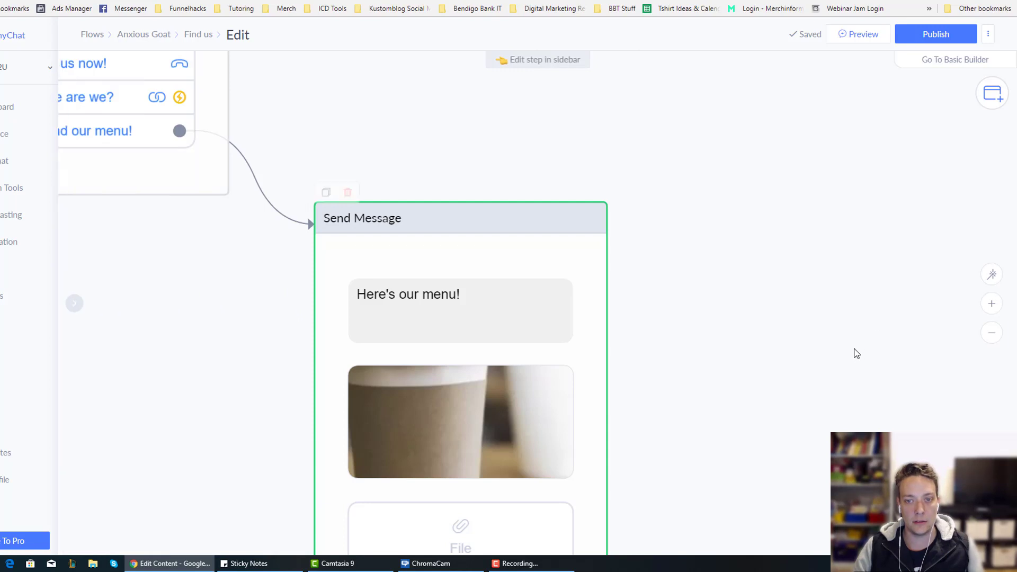
pyautogui.scroll(-3, 740, 354)
pyautogui.scroll(2, 747, 348)
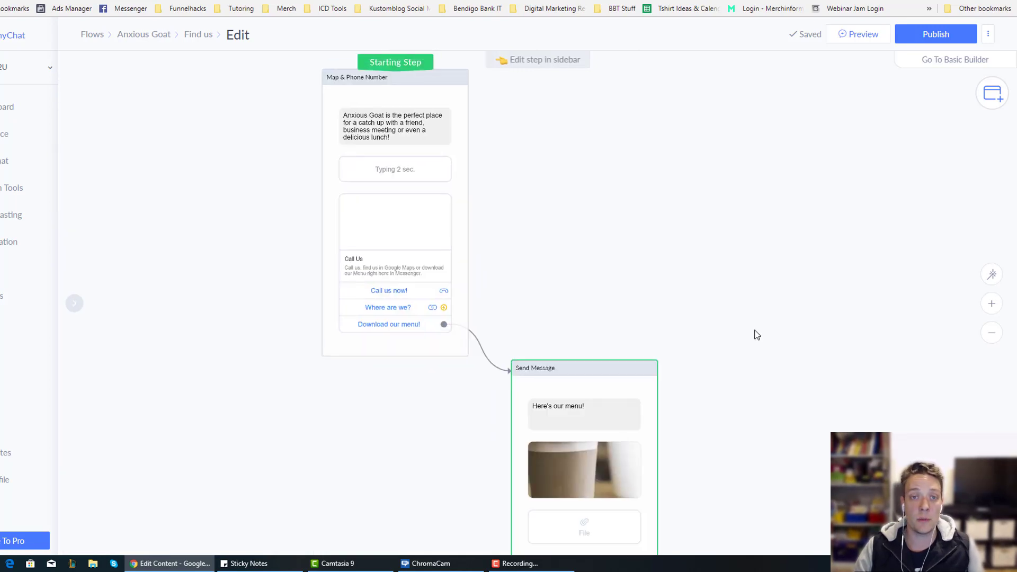
pyautogui.scroll(-3, 731, 329)
pyautogui.scroll(3, 742, 281)
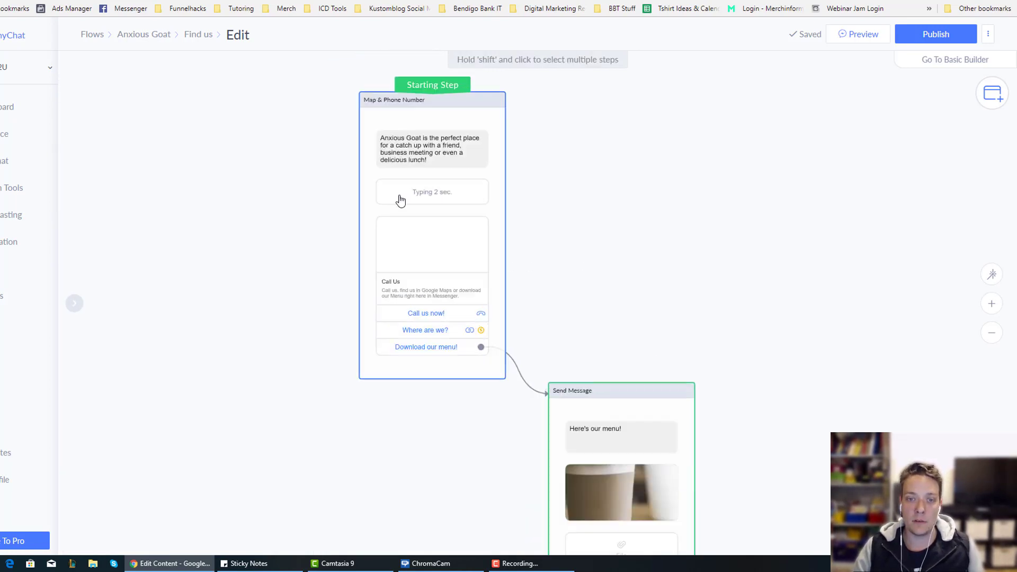
pyautogui.scroll(1, 401, 200)
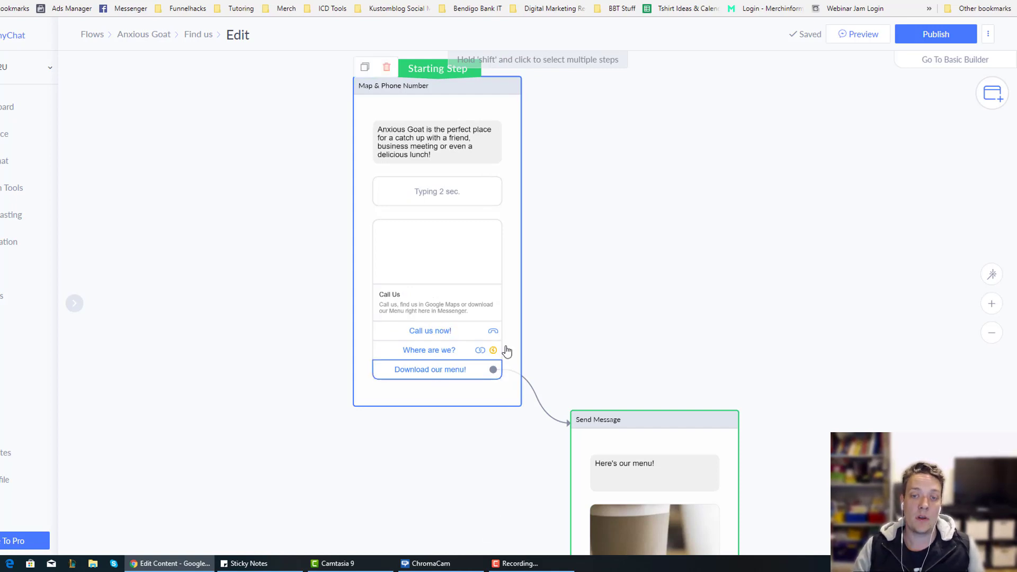
pyautogui.scroll(-1, 570, 316)
pyautogui.moveTo(631, 288); pyautogui.dragTo(602, 305)
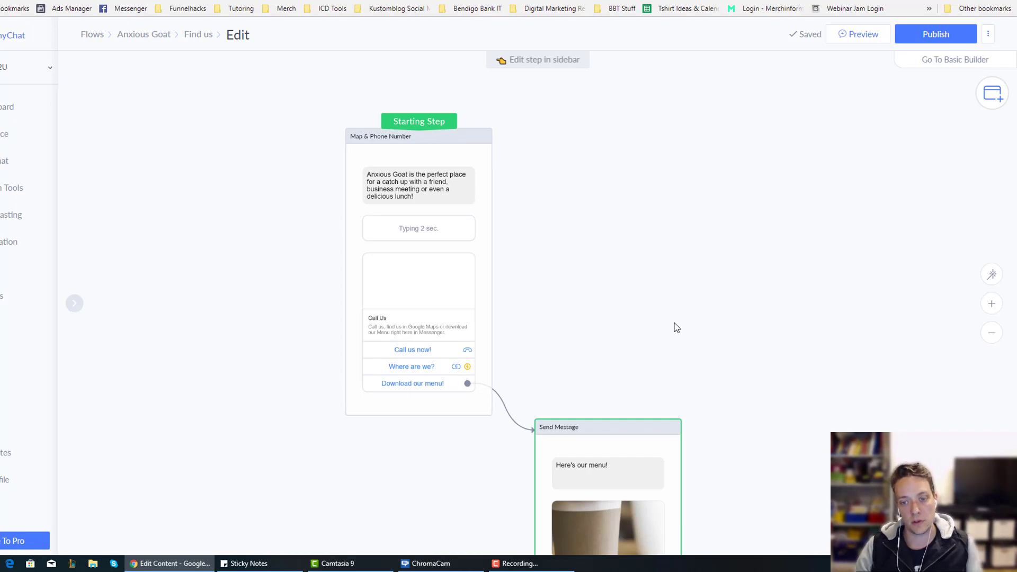
pyautogui.scroll(-3, 676, 327)
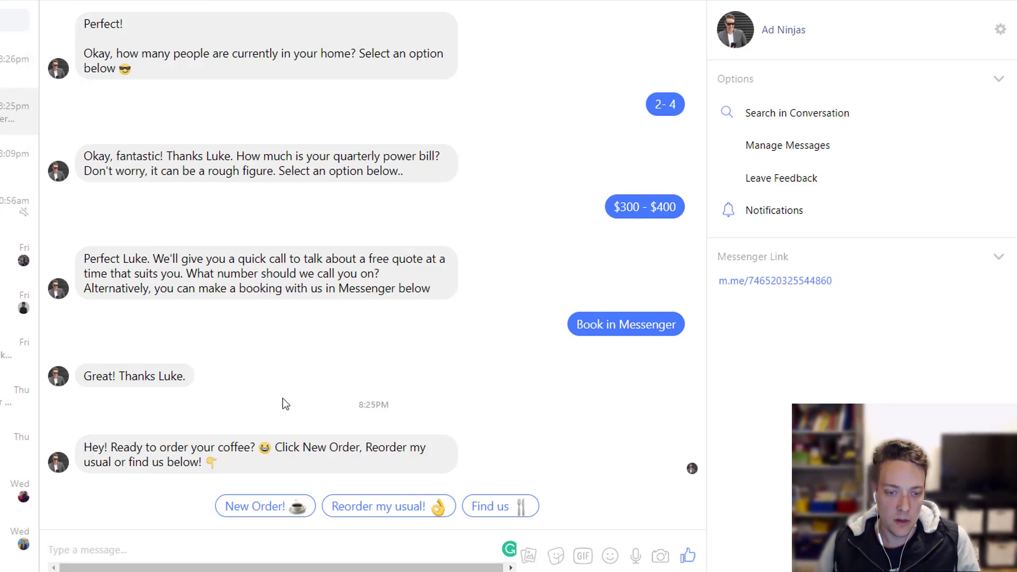
# Switch to the Ad Ninjas Messenger chat and answer the coffee-ordering greeting with "Reorder my usual!".
pyautogui.moveTo(88, 448); pyautogui.dragTo(251, 448)
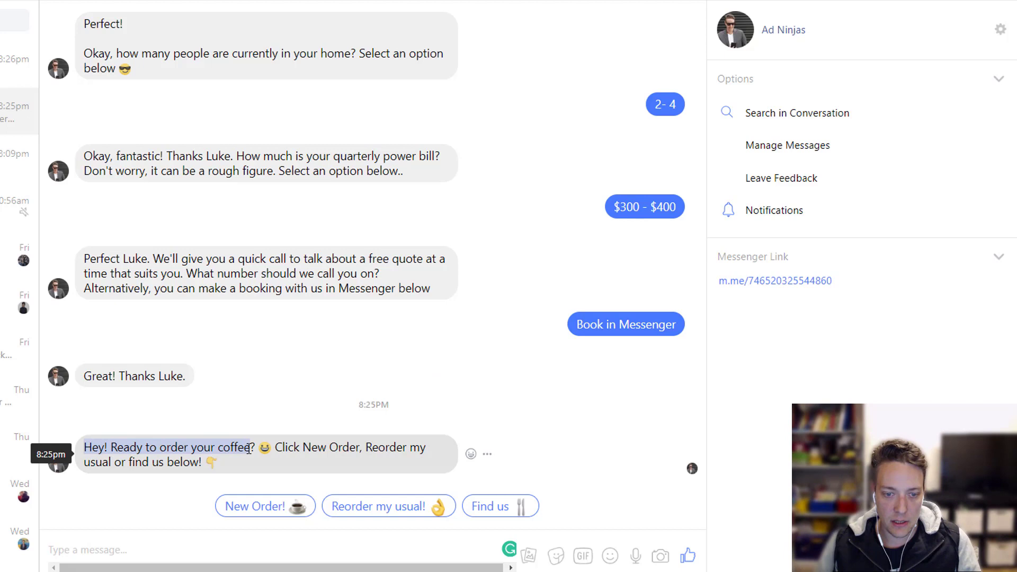
pyautogui.click(271, 472)
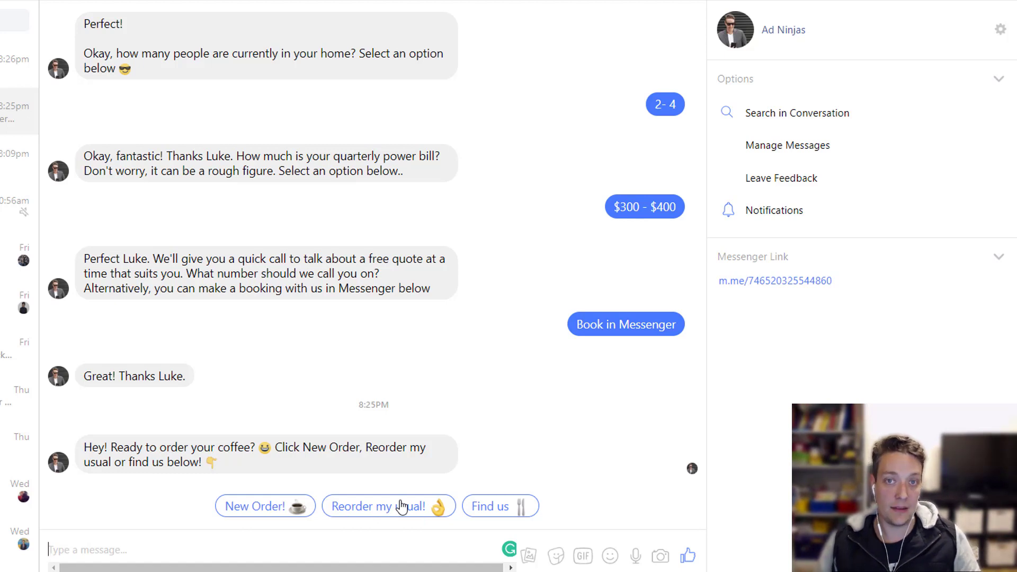
pyautogui.click(396, 510)
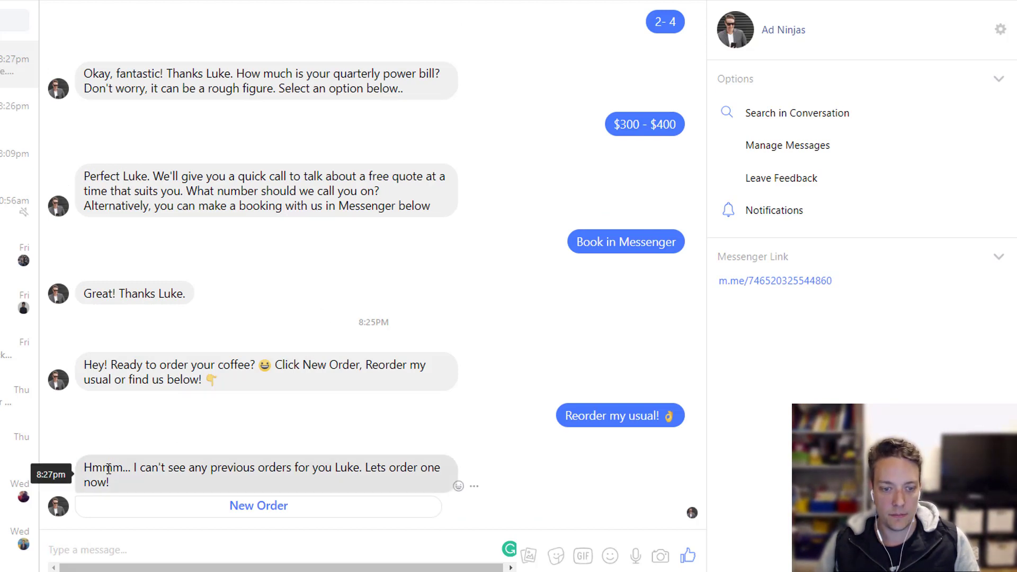
# Read the reply about missing previous orders, start a New Order, and choose a Medium Latte with Skinny milk.
pyautogui.moveTo(108, 468); pyautogui.dragTo(375, 471)
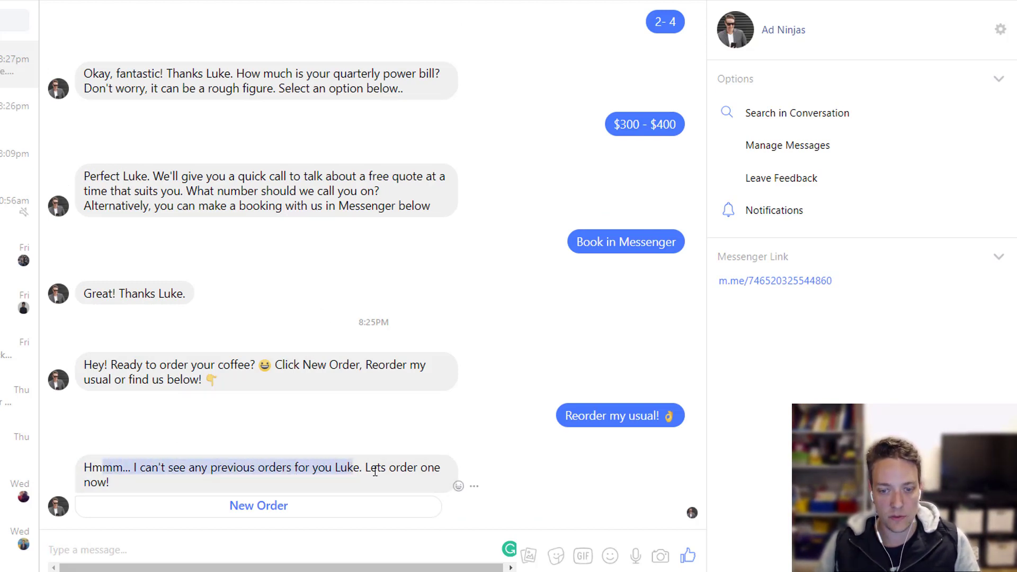
pyautogui.click(375, 471)
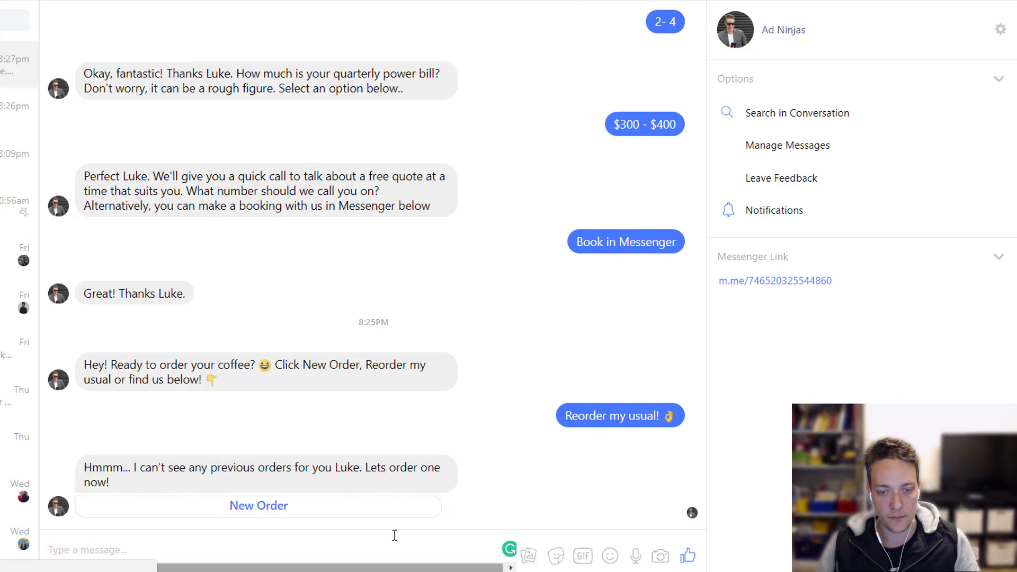
pyautogui.click(265, 507)
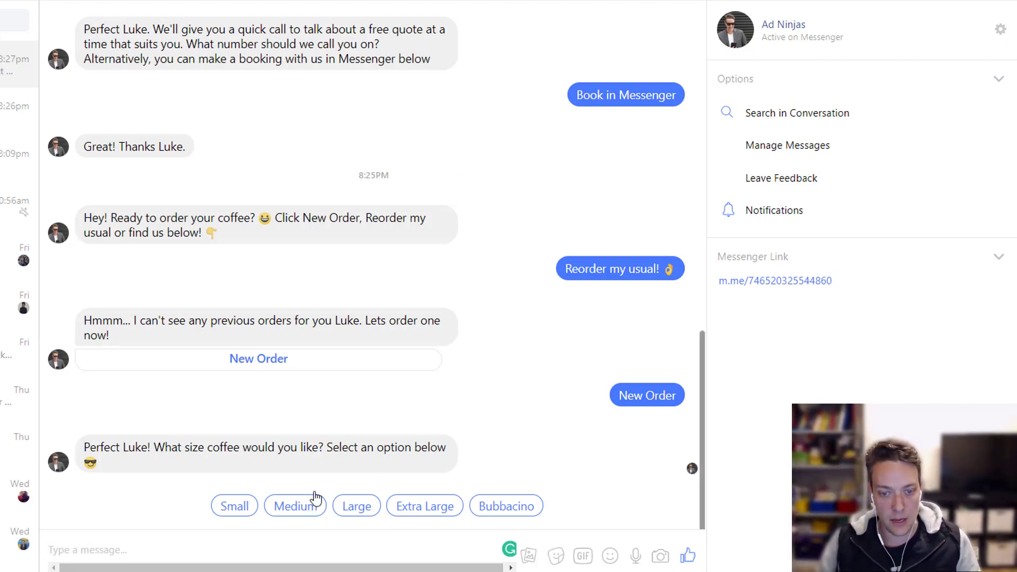
pyautogui.click(311, 507)
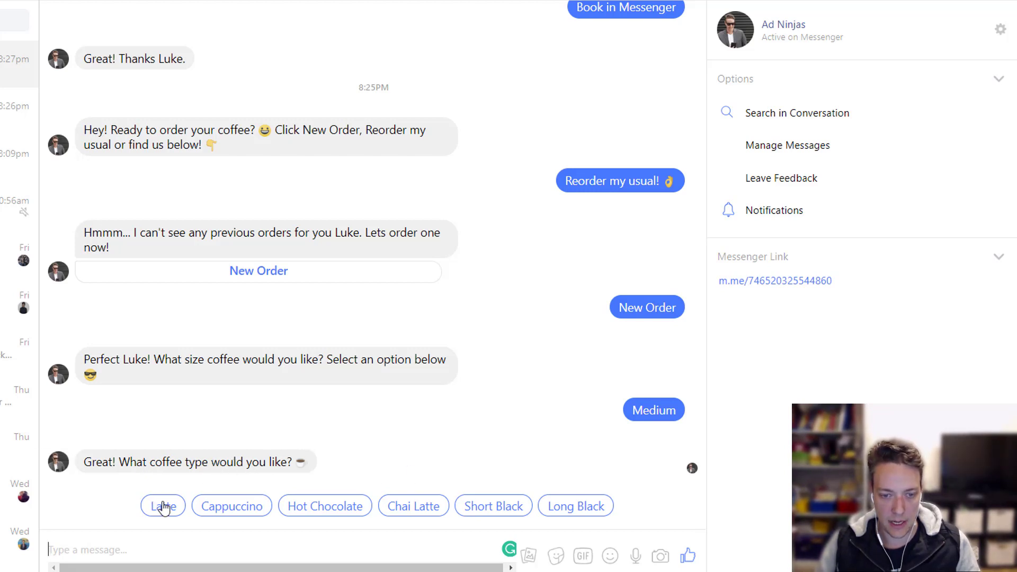
pyautogui.click(164, 507)
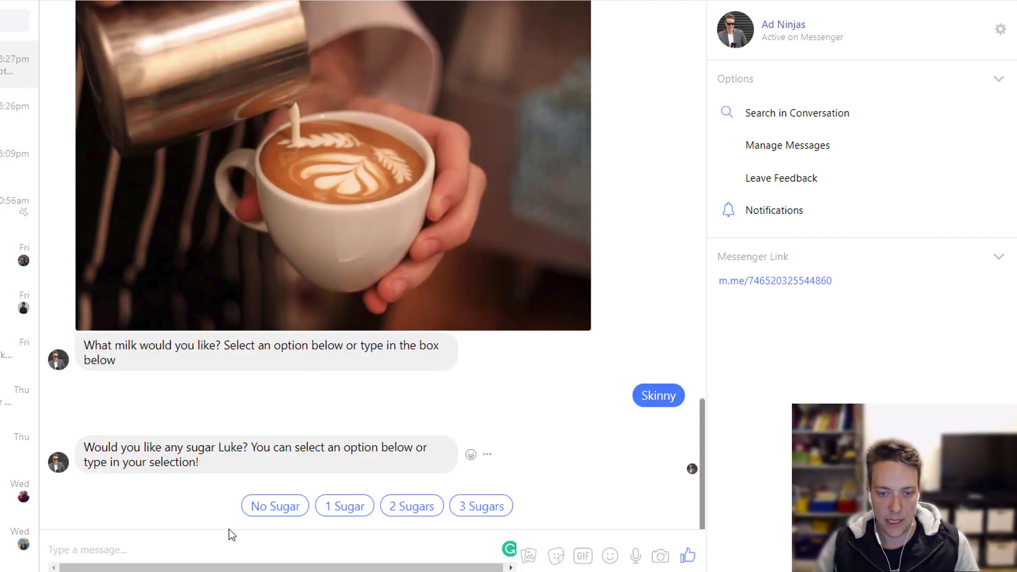
# Complete the coffee order with No Sugar and pickup in 10 Minutes, and choose Reorder on the completion message.
pyautogui.click(259, 508)
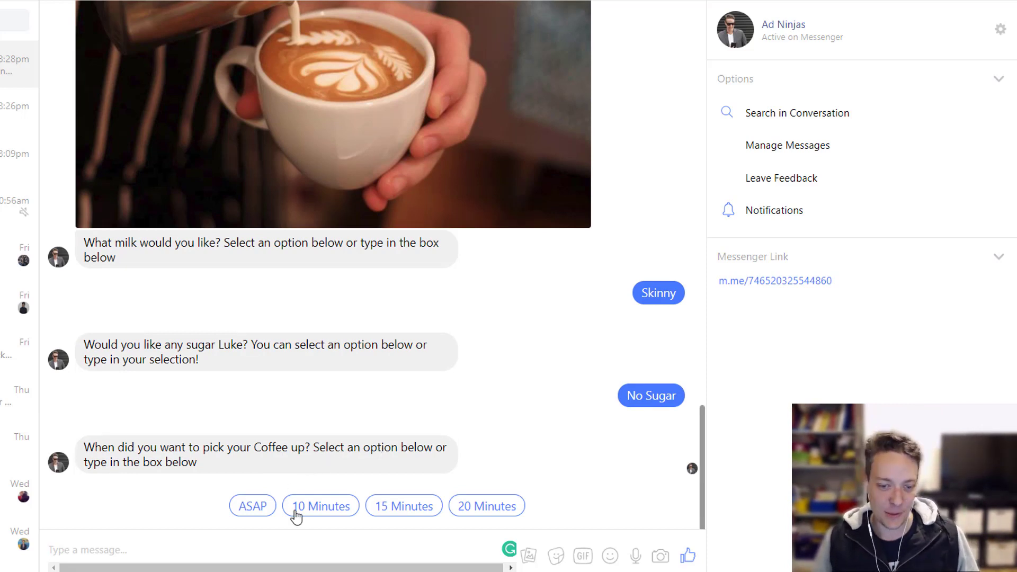
pyautogui.click(296, 515)
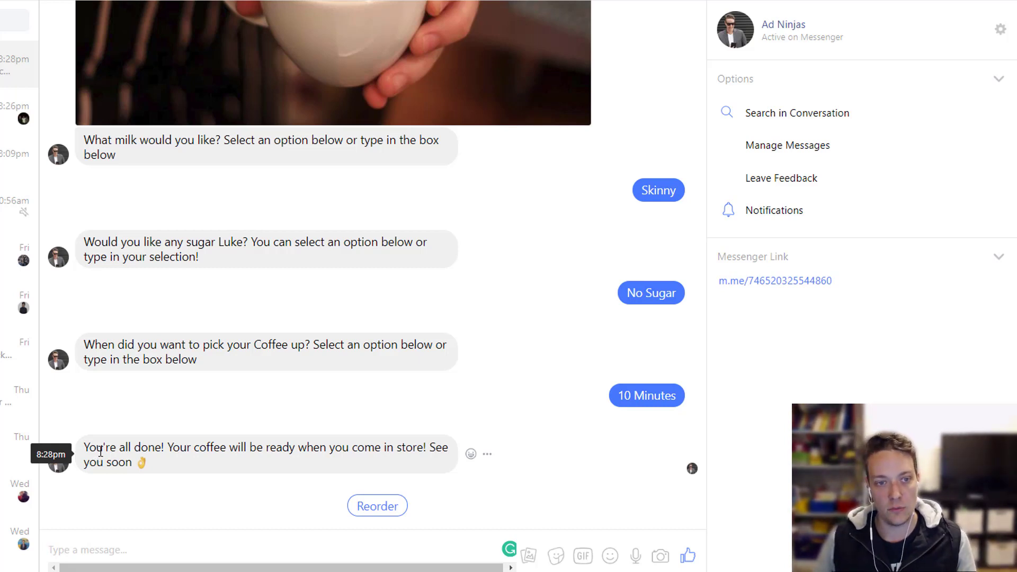
pyautogui.click(384, 508)
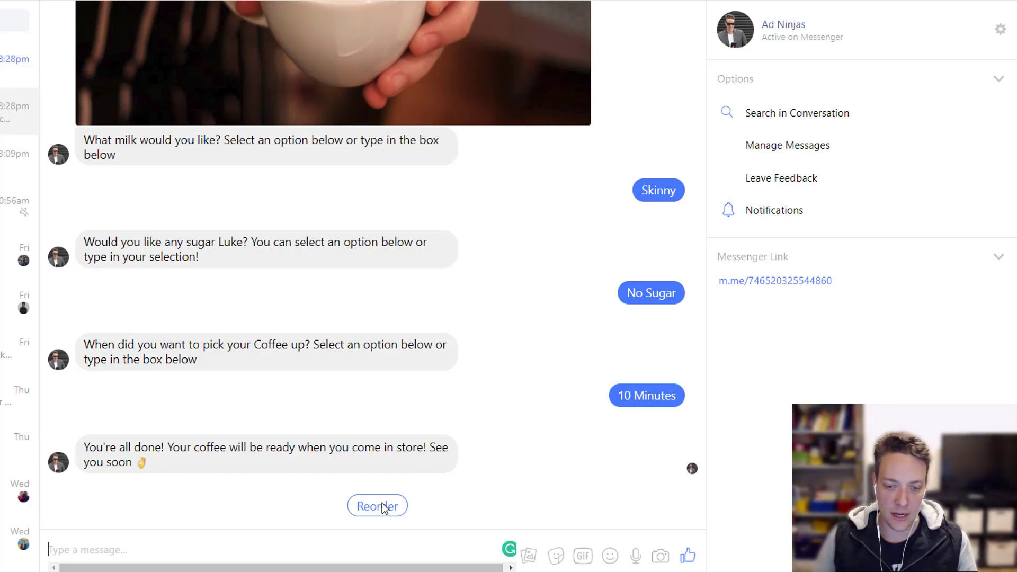